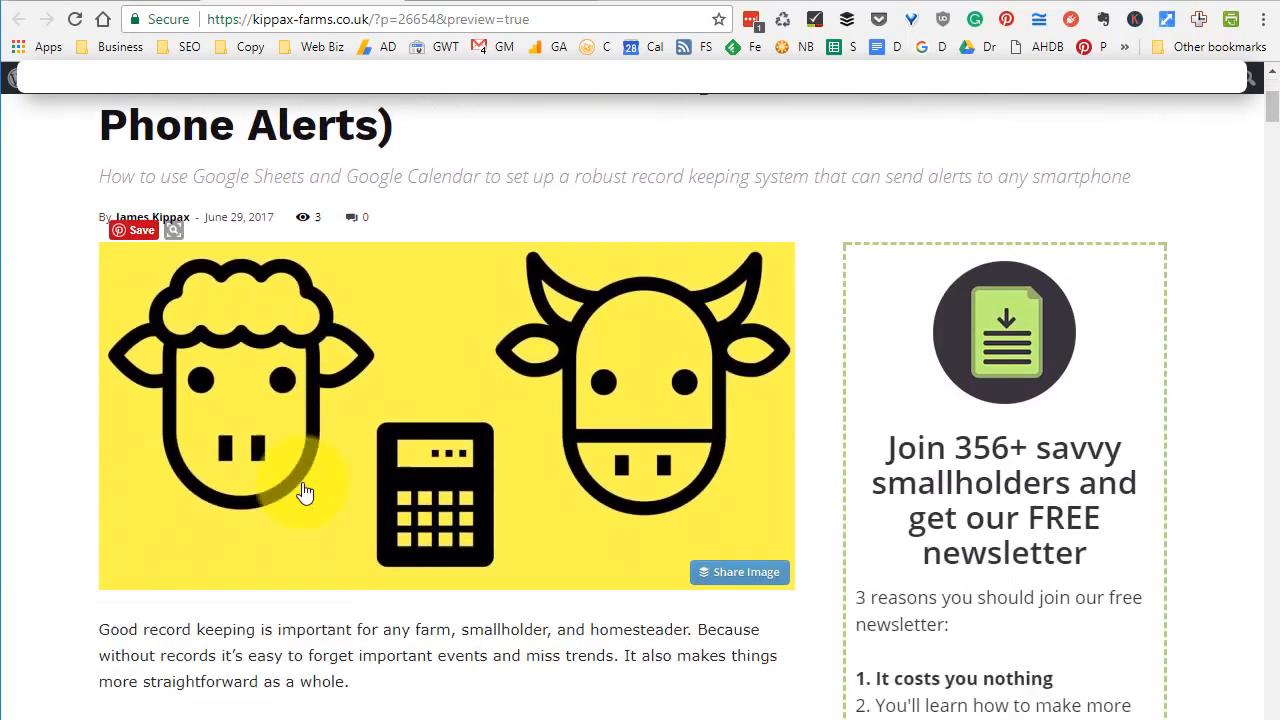
# Step: Open the Livestock Date Recorder spreadsheet from the article's access link and check its view-only notice
pyautogui.scroll(-5, 305, 490)
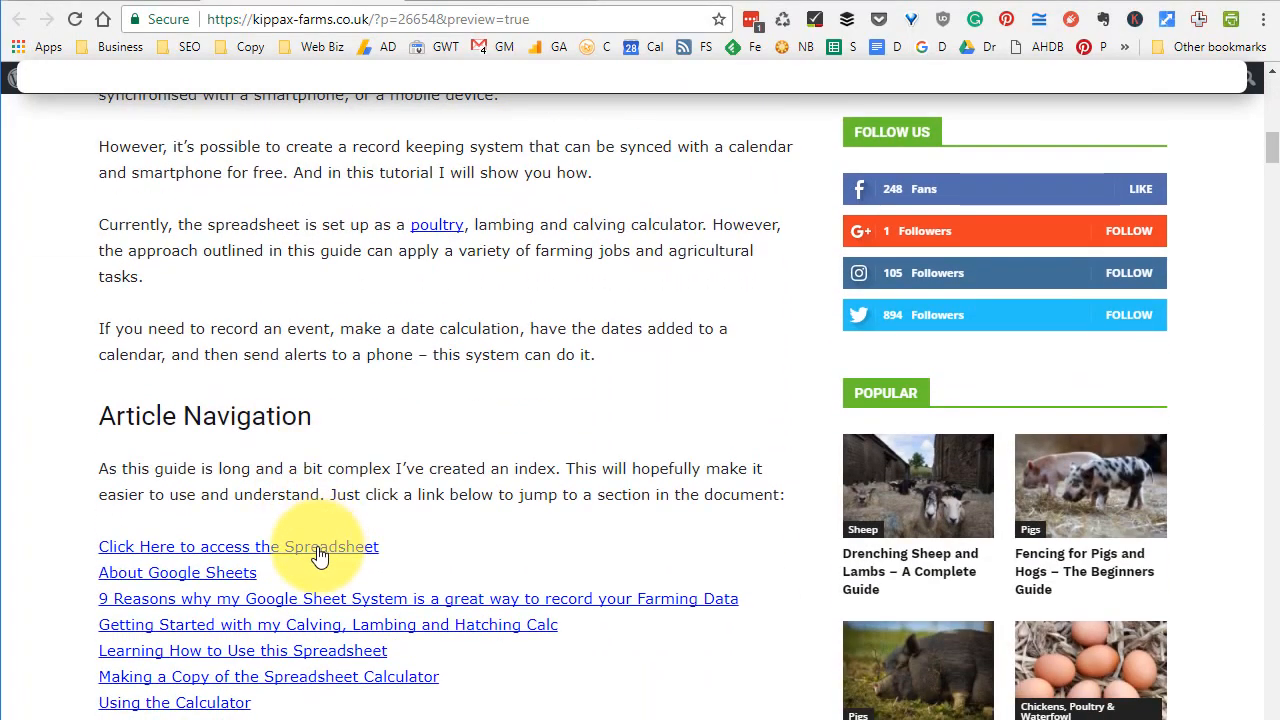
pyautogui.click(320, 547)
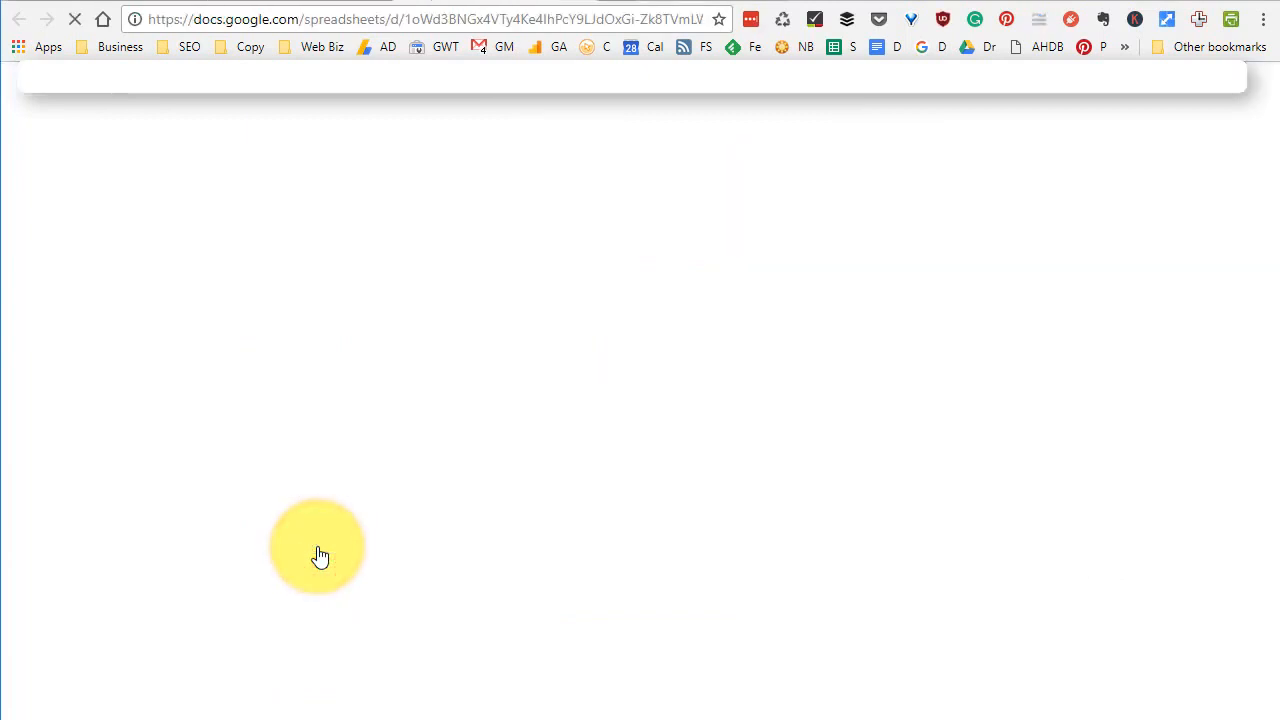
pyautogui.click(207, 148)
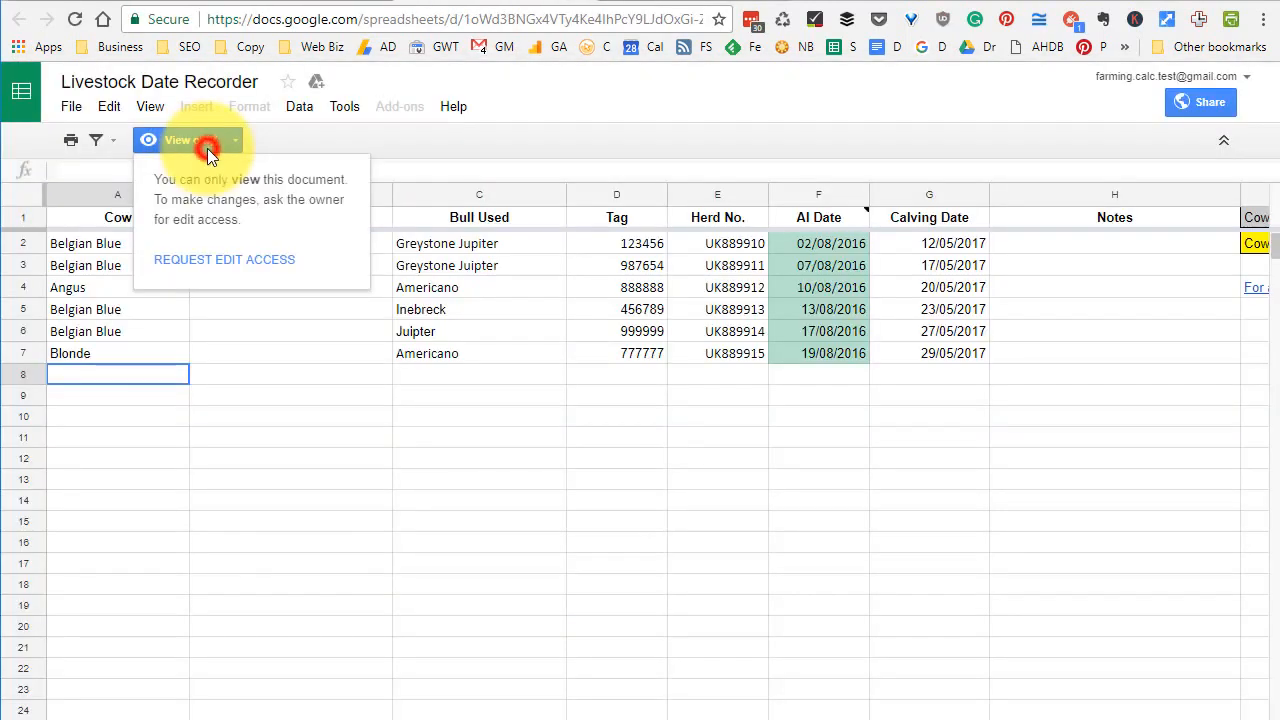
pyautogui.click(207, 149)
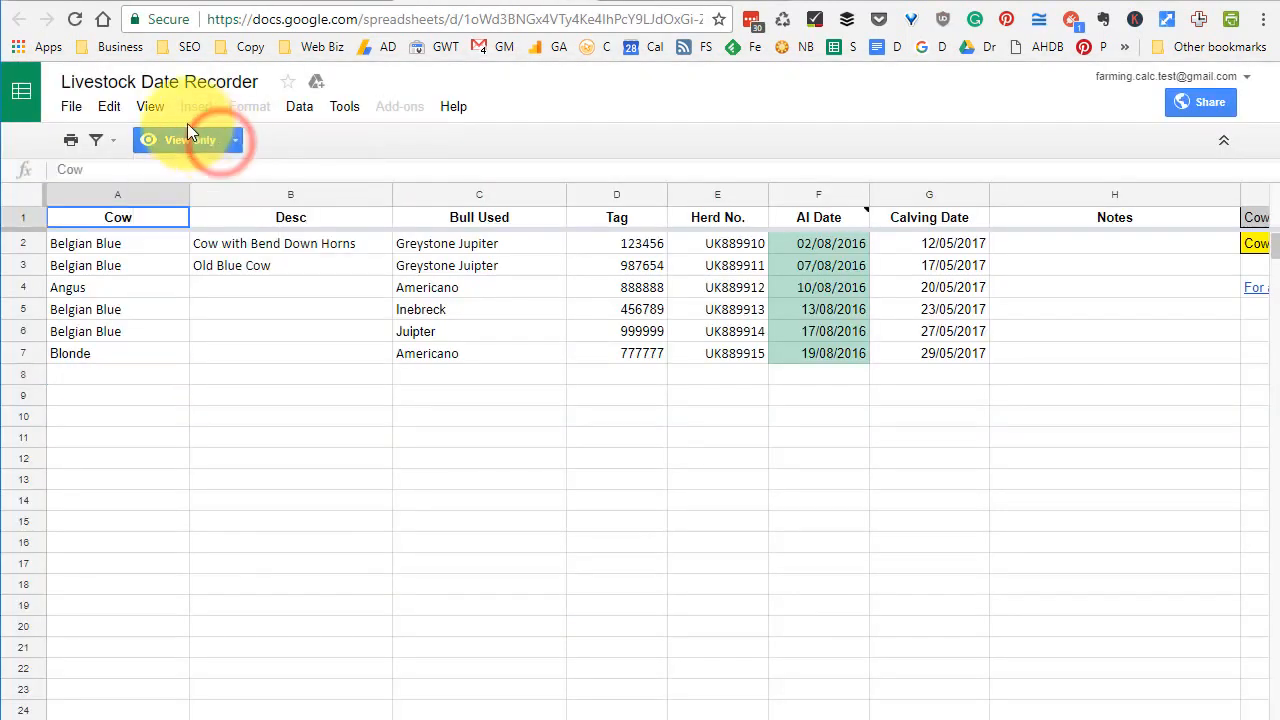
# Step: Make a copy of the spreadsheet in My Drive named "My Copy of Date Recorder"
pyautogui.click(72, 107)
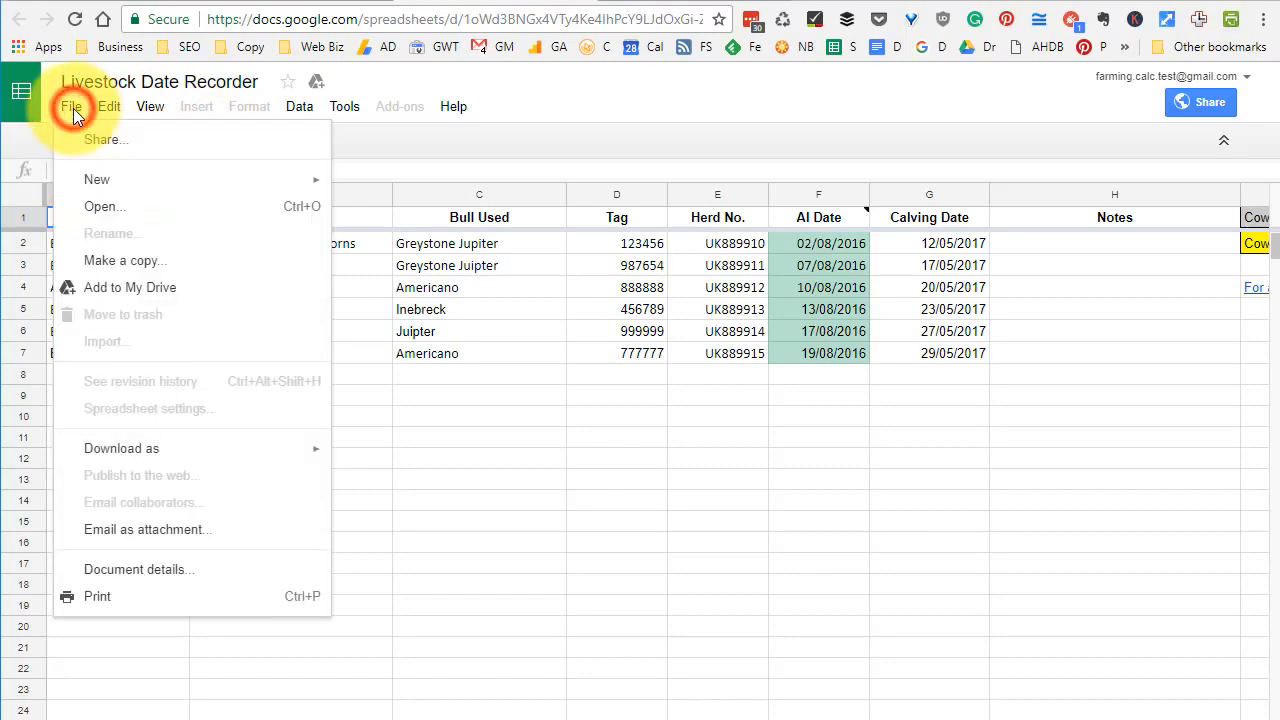
pyautogui.click(120, 263)
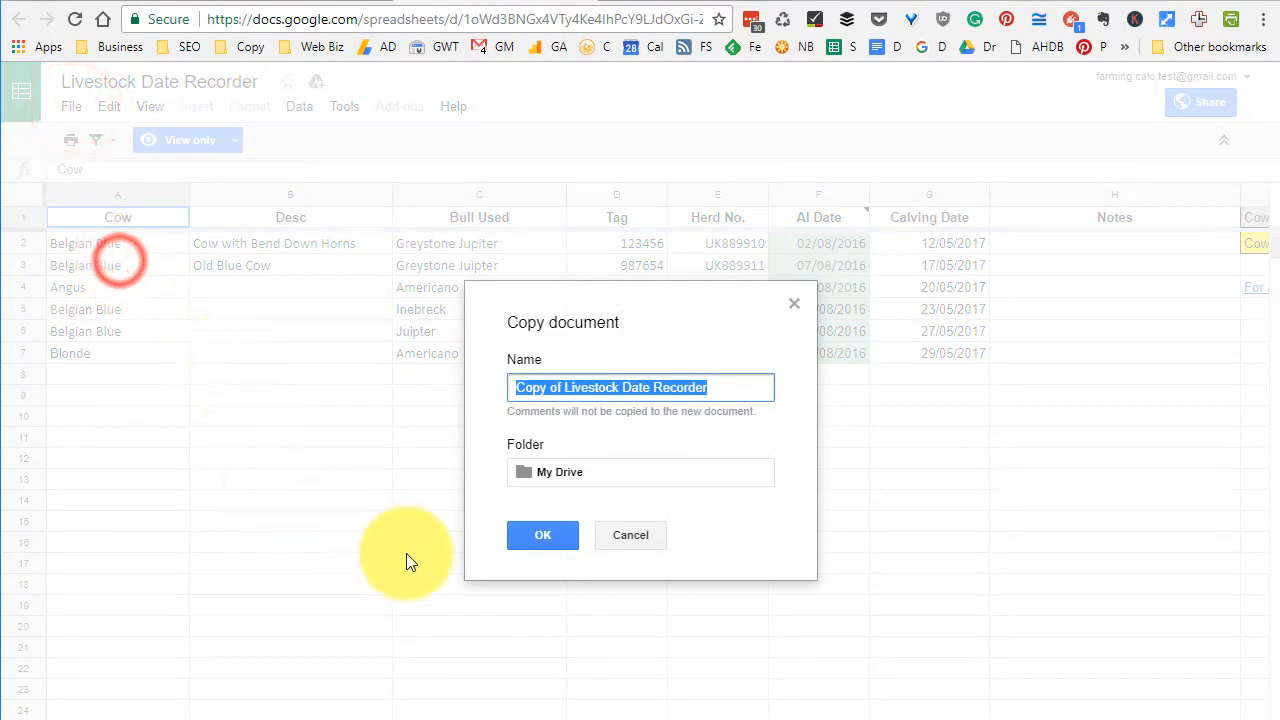
pyautogui.write('My Copy of Date')
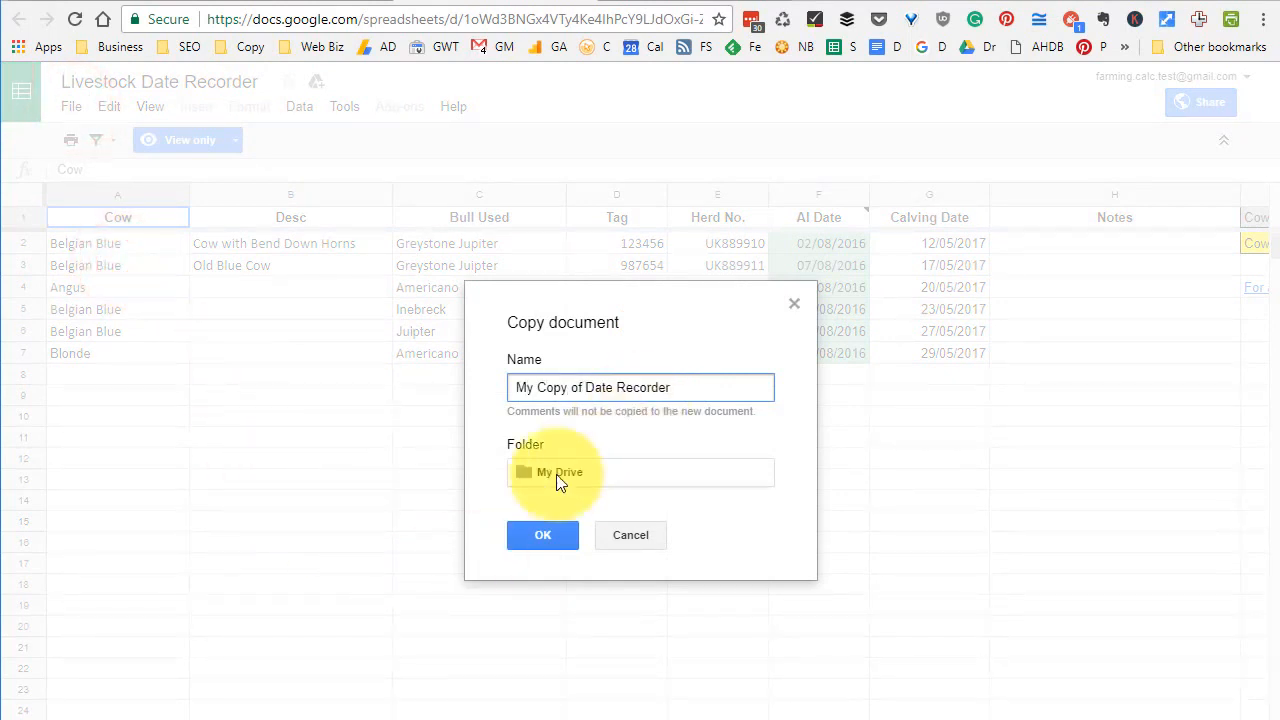
pyautogui.click(548, 535)
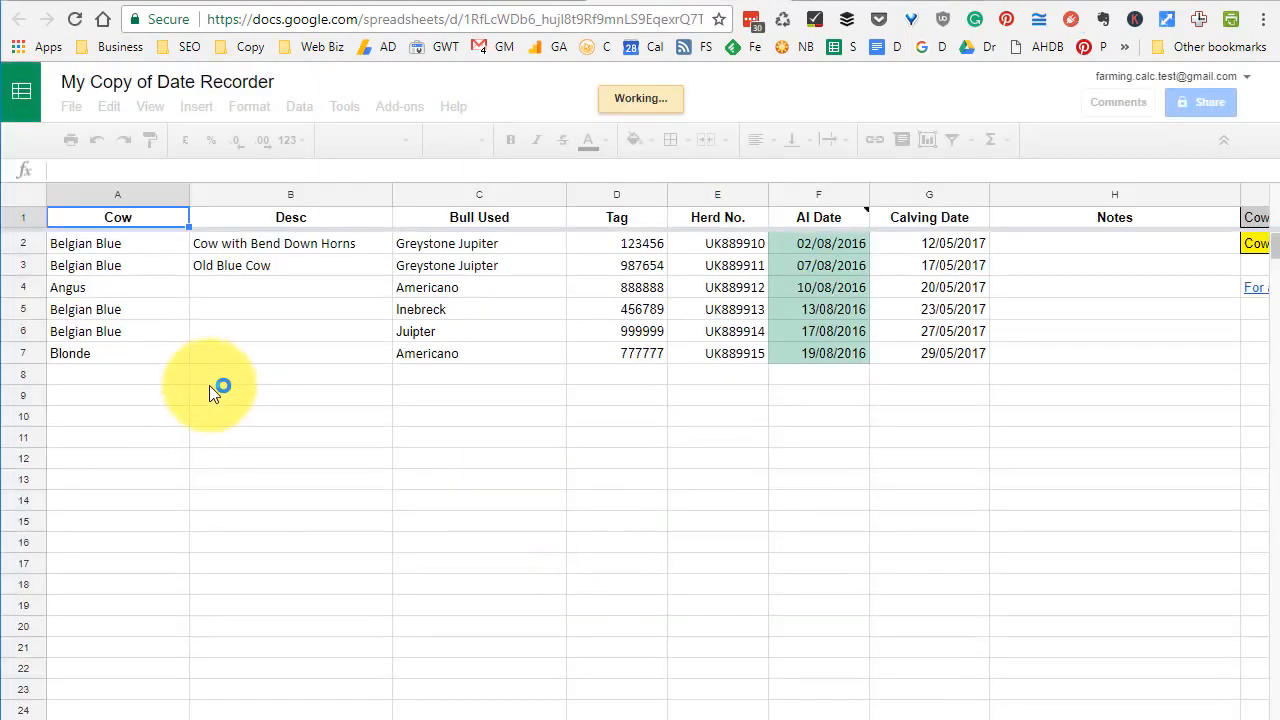
# Step: Enter "I can now start to edit the sheet." in cell B8 of the copy
pyautogui.click(211, 375)
pyautogui.write('I can now start to edit the sheet')
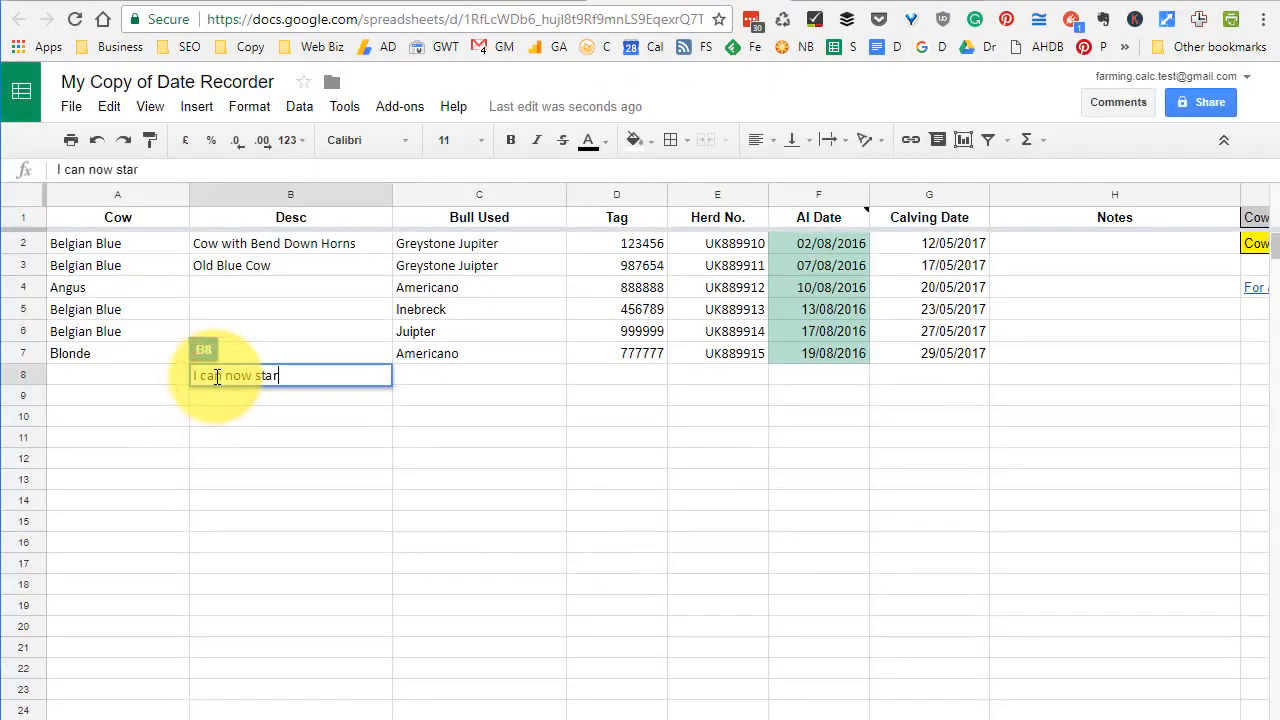
pyautogui.write('.')
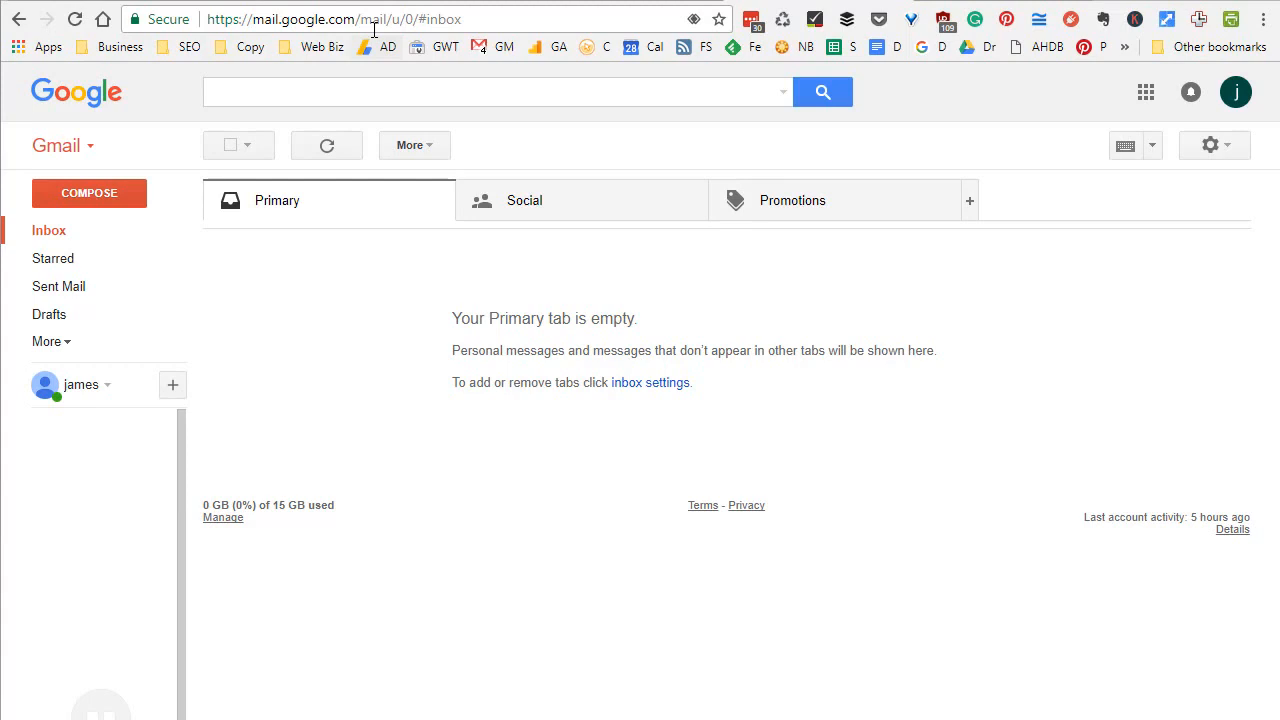
# Step: Search the web for "google drive", go to My Drive and open My Copy of Date Recorder
pyautogui.click(380, 21)
pyautogui.write('google ')
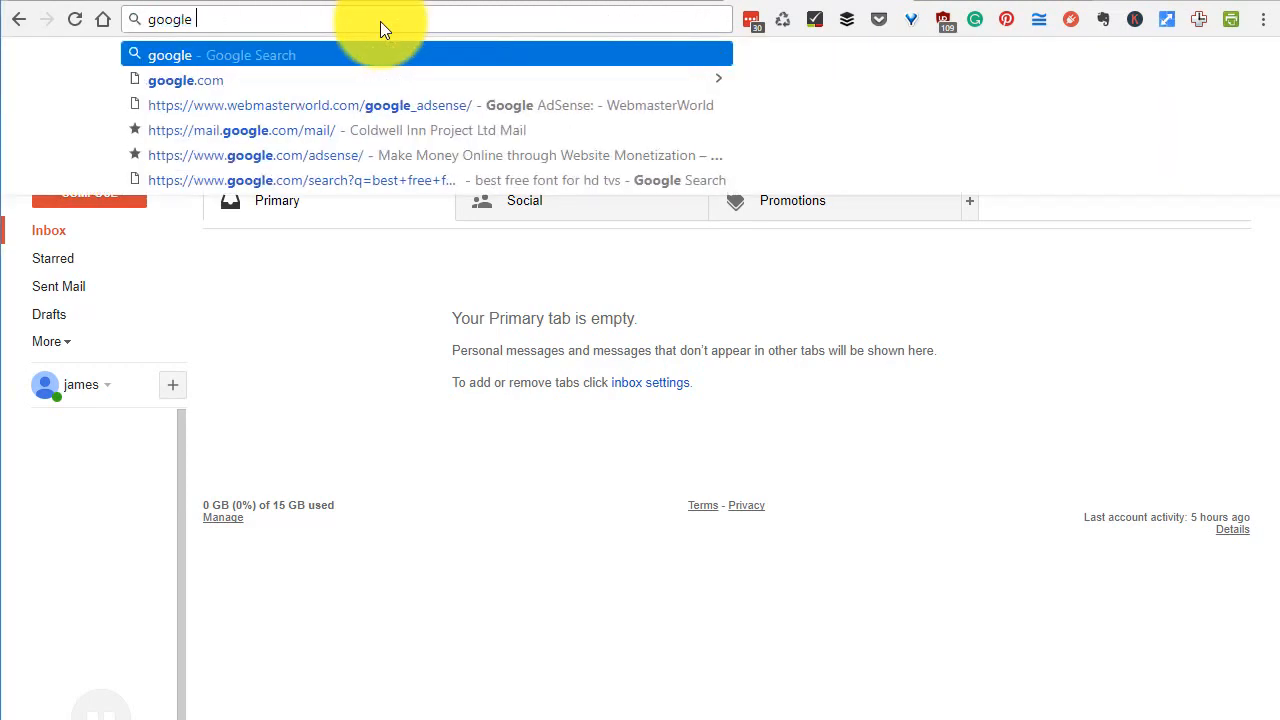
pyautogui.write('drive')
pyautogui.press('Return')
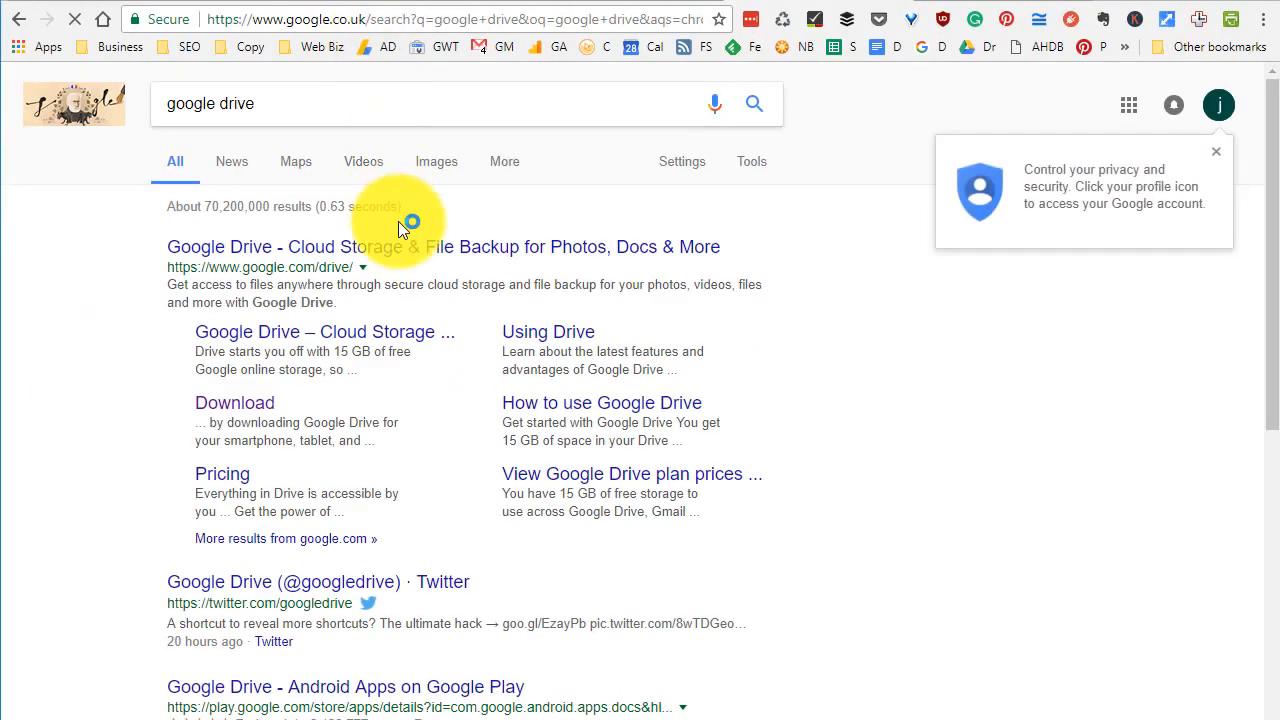
pyautogui.click(404, 250)
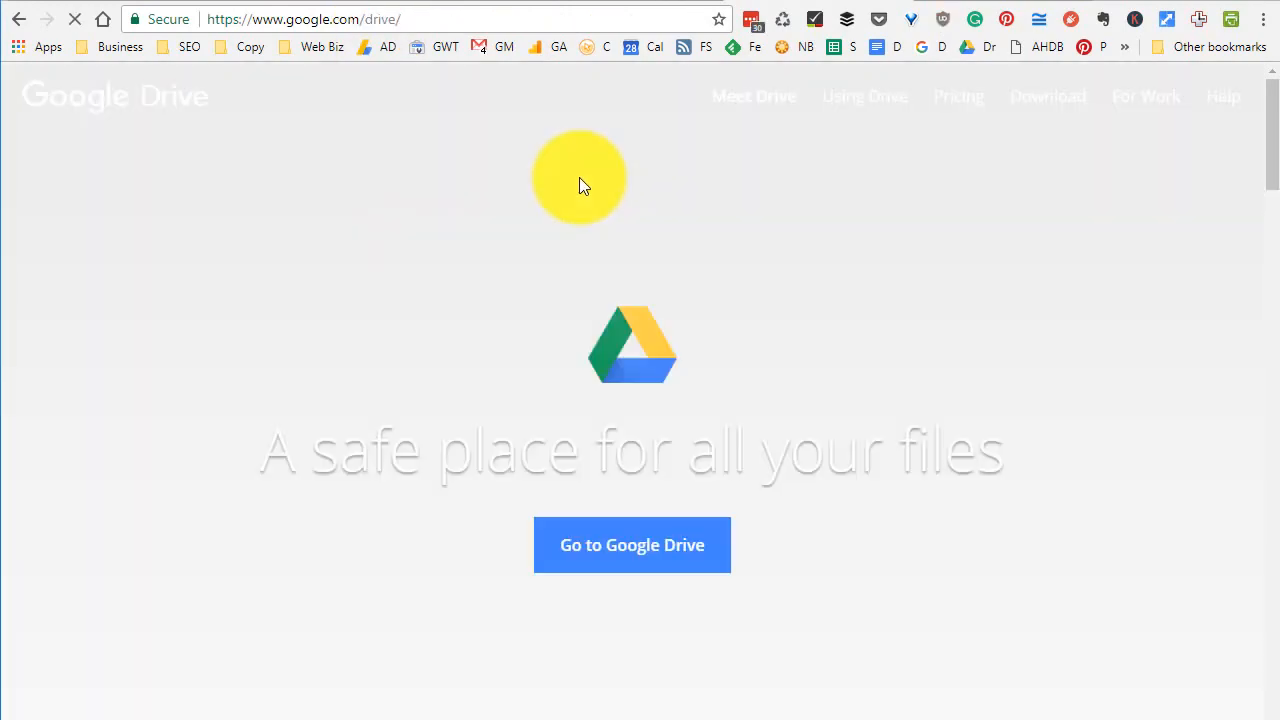
pyautogui.click(648, 540)
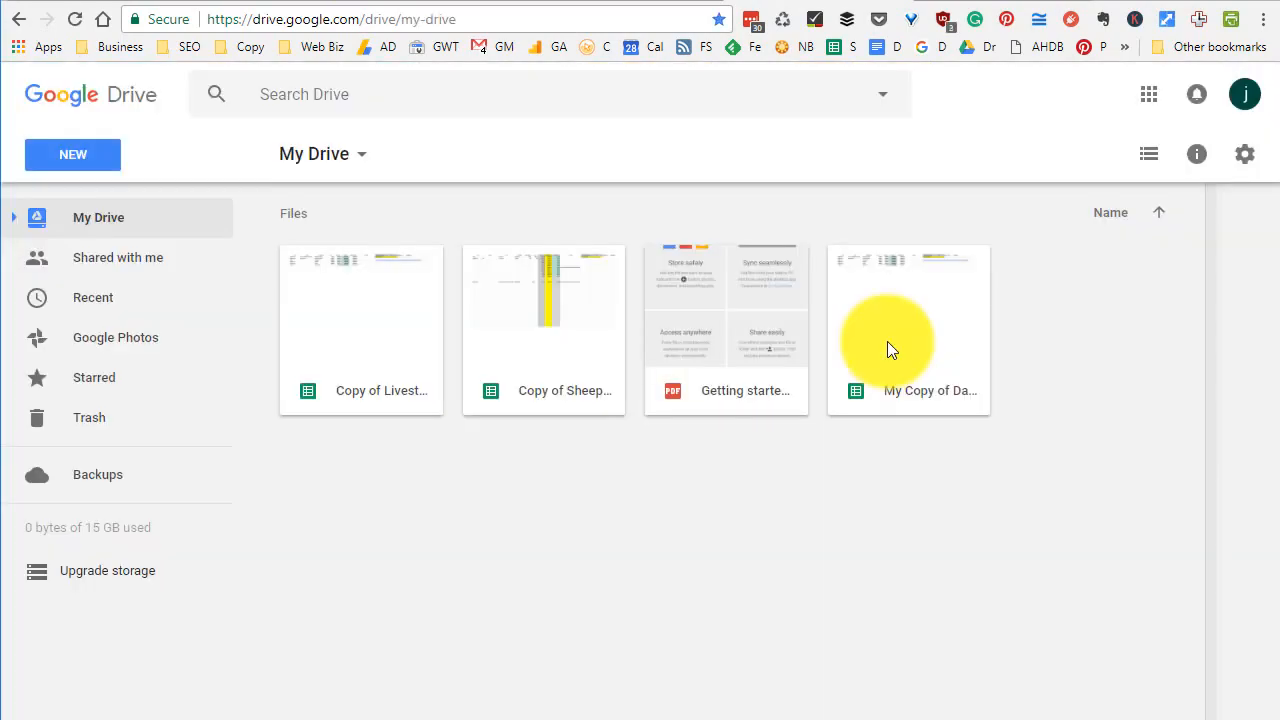
pyautogui.click(887, 343)
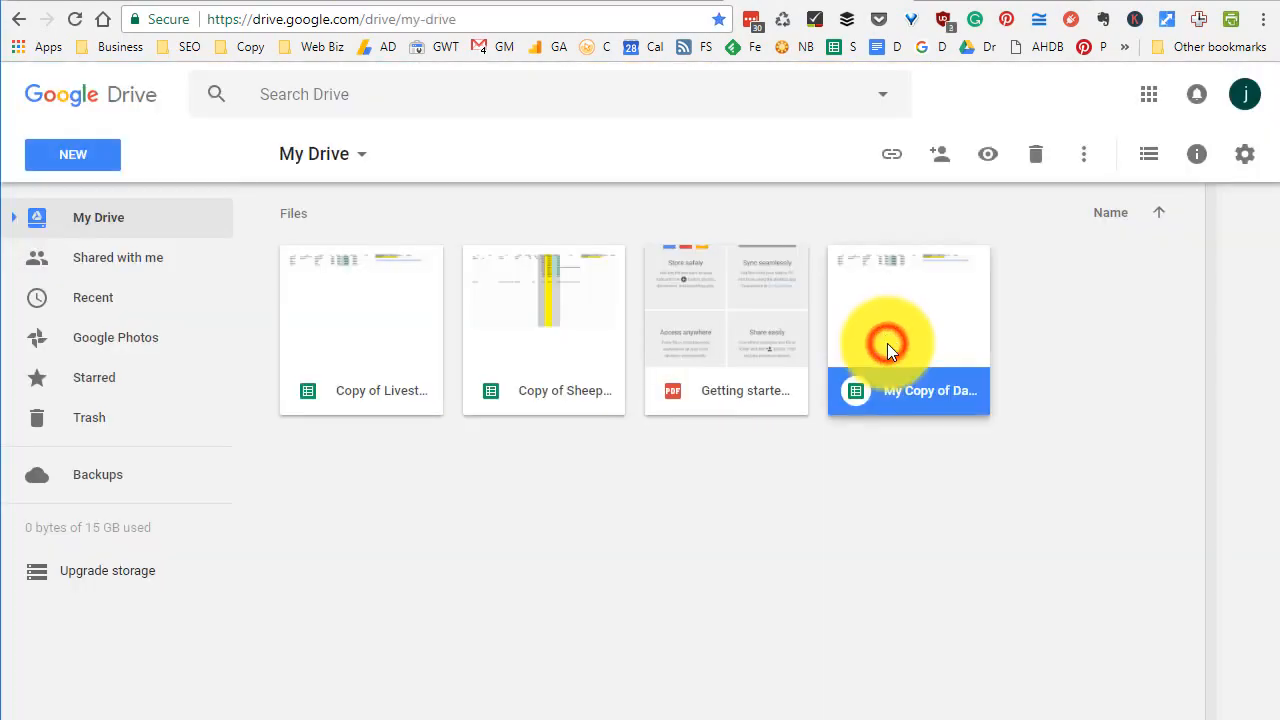
pyautogui.doubleClick(887, 343)
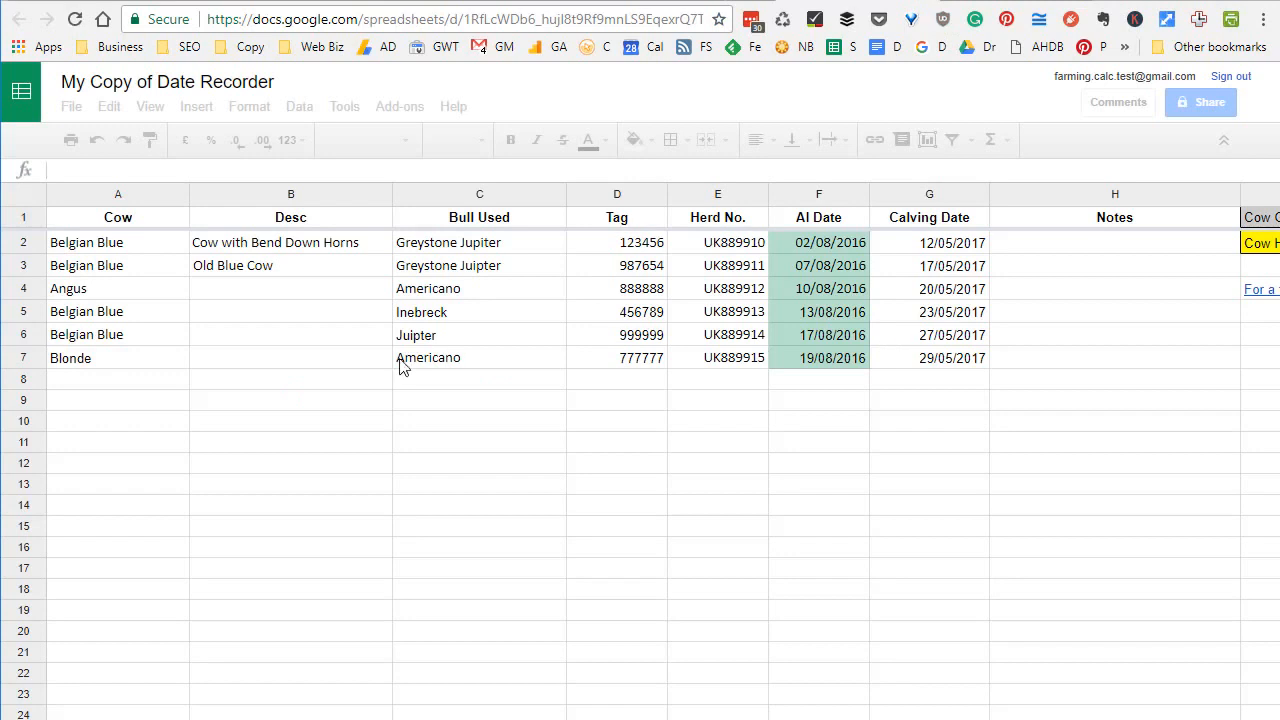
# Step: Enter "this is my own copy:)" in cell C8
pyautogui.click(444, 374)
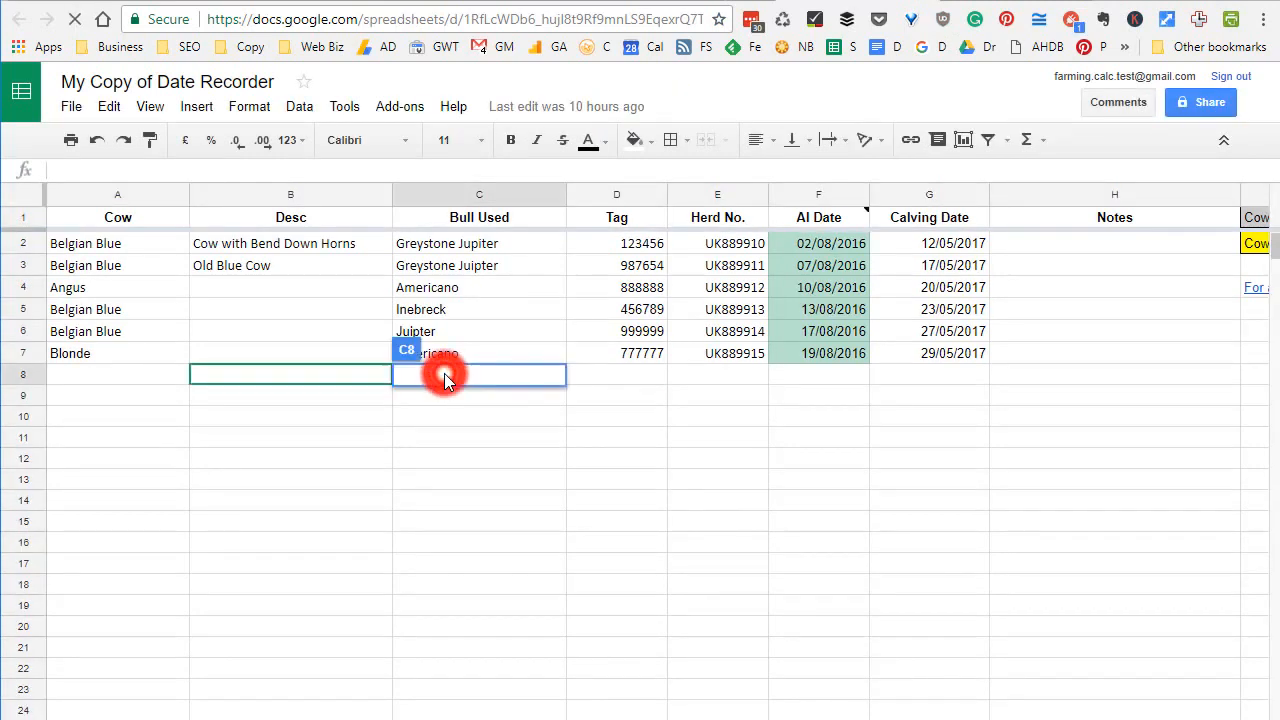
pyautogui.write('this is m,')
pyautogui.write(' own cop')
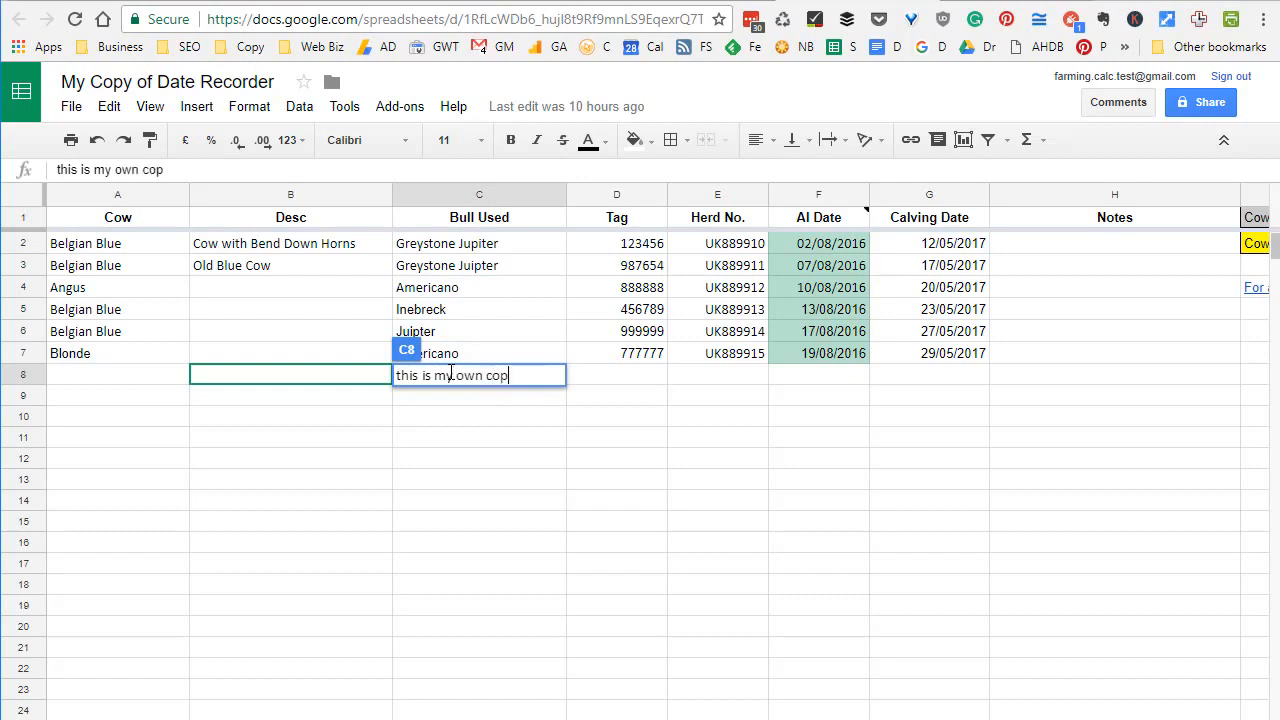
pyautogui.write('y:)')
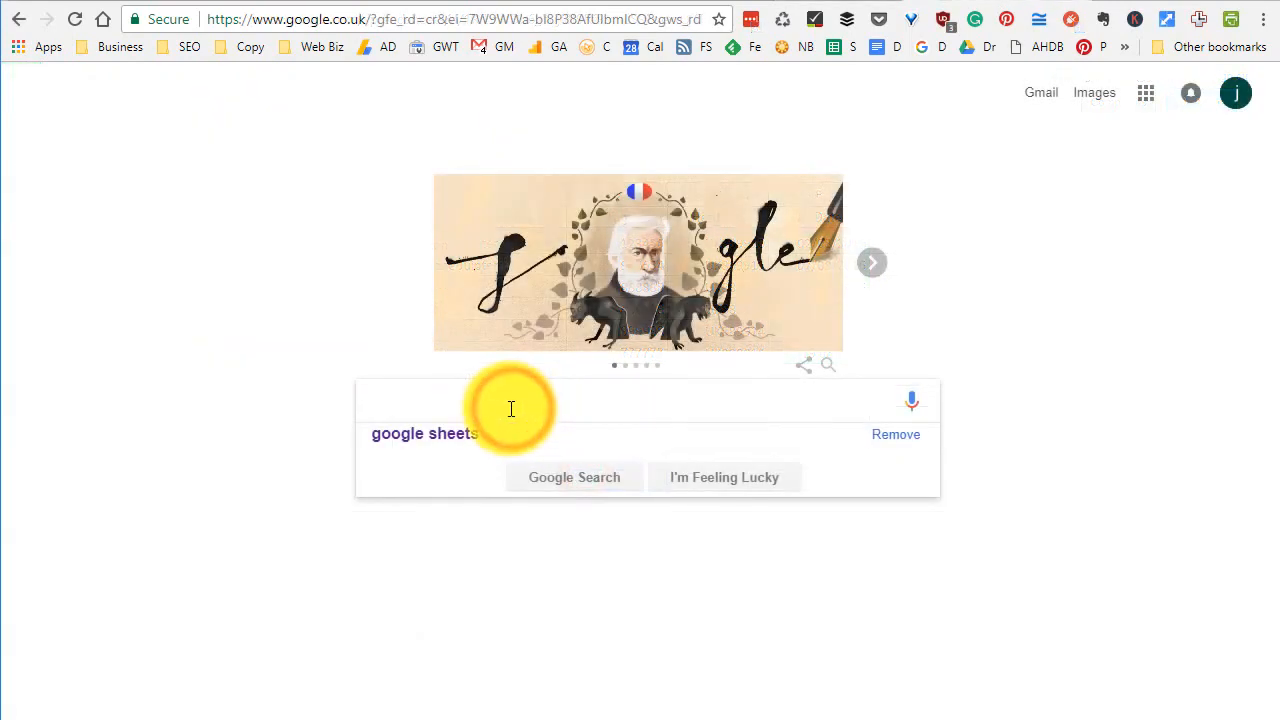
# Step: Search the web for "google sheets", go to the Google Sheets home page and open My Copy of Date Recorder
pyautogui.write('google sheets')
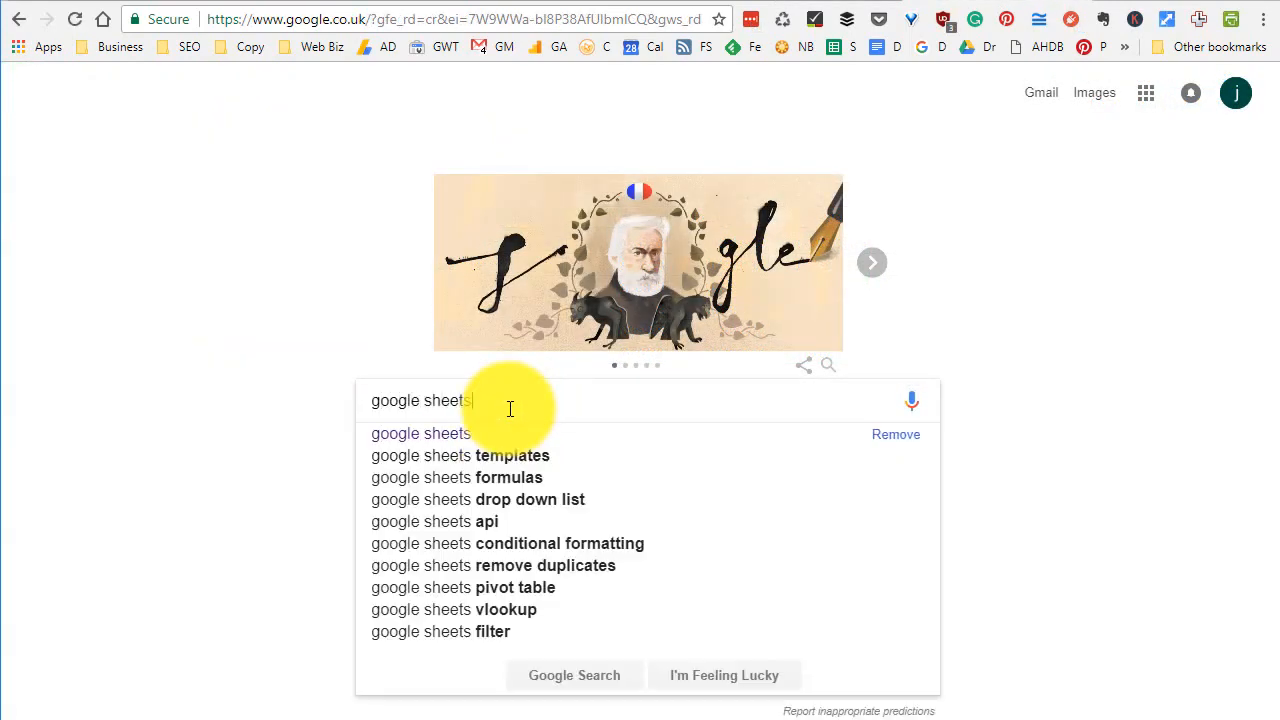
pyautogui.press('Return')
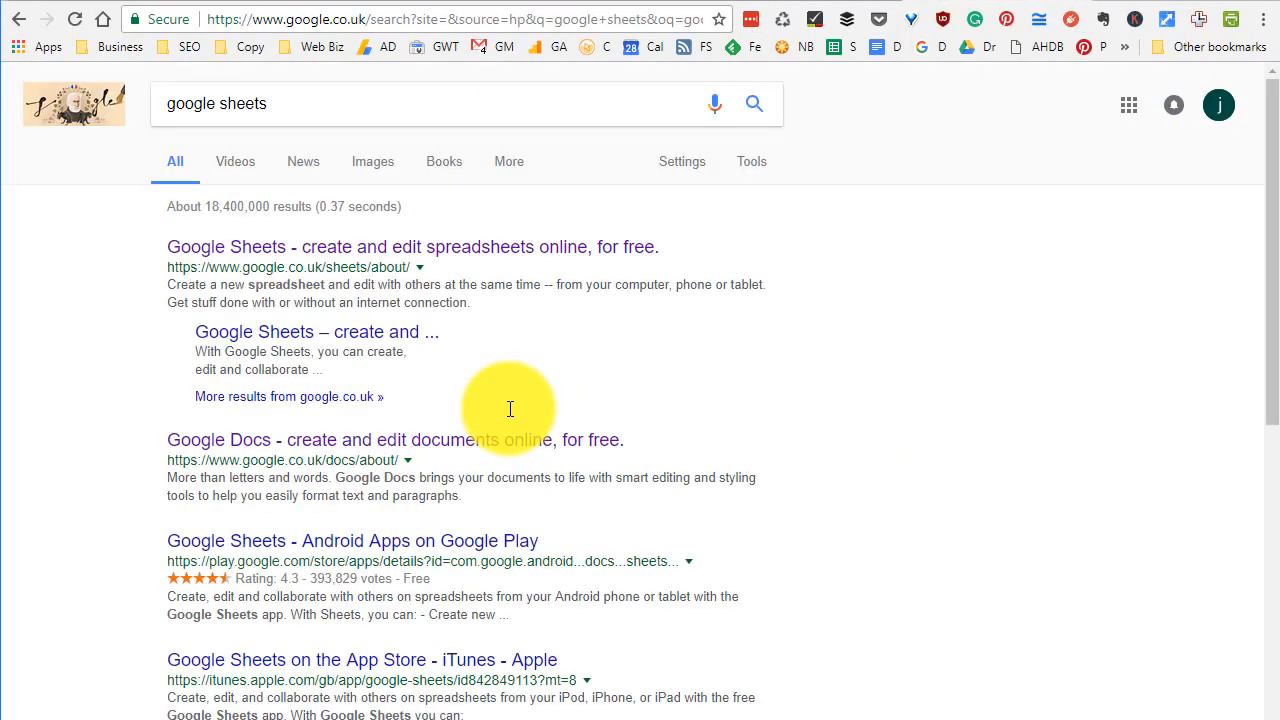
pyautogui.click(481, 257)
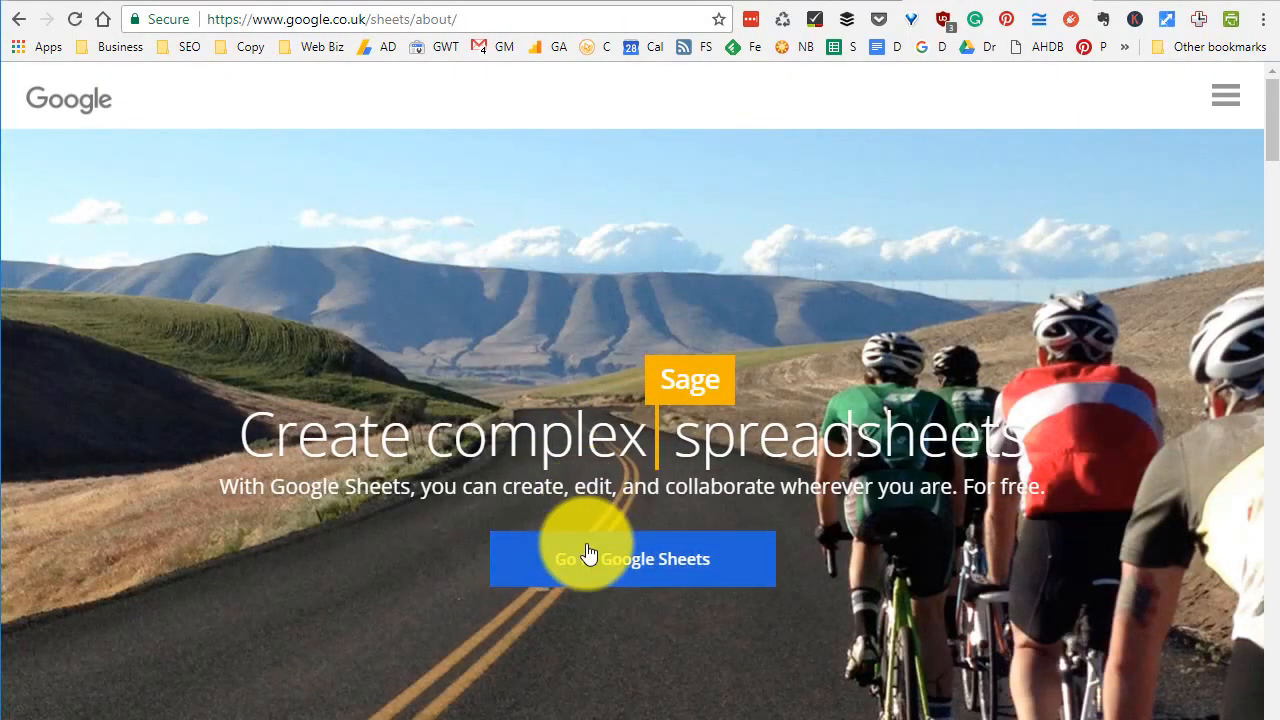
pyautogui.click(586, 558)
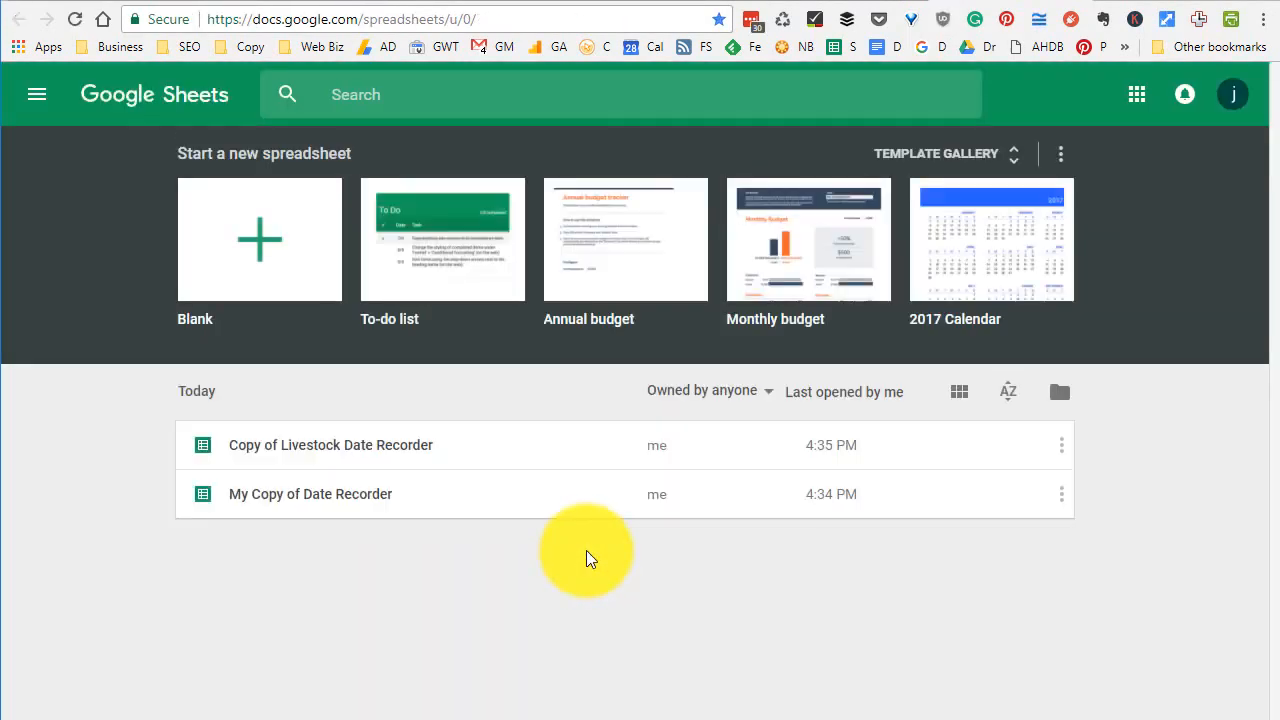
pyautogui.click(306, 492)
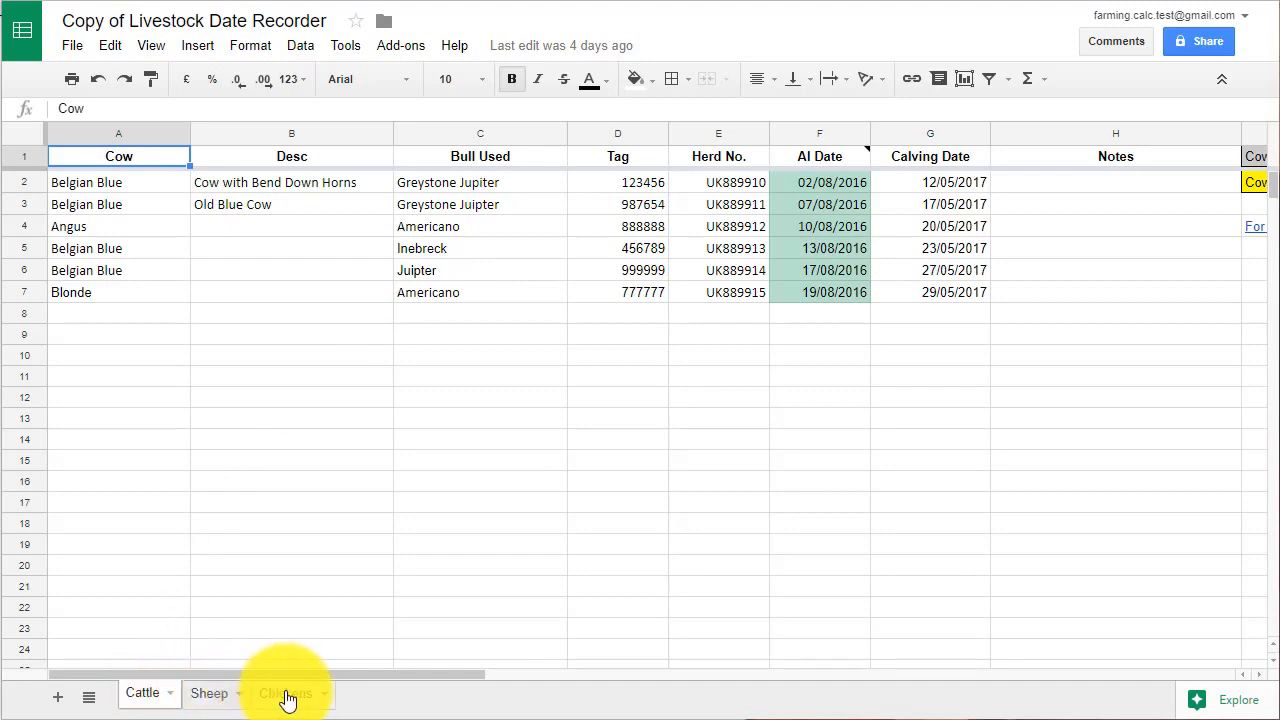
# Step: View the Sheep and Chickens sheets, duplicate the Chickens sheet and add a new blank sheet
pyautogui.click(205, 697)
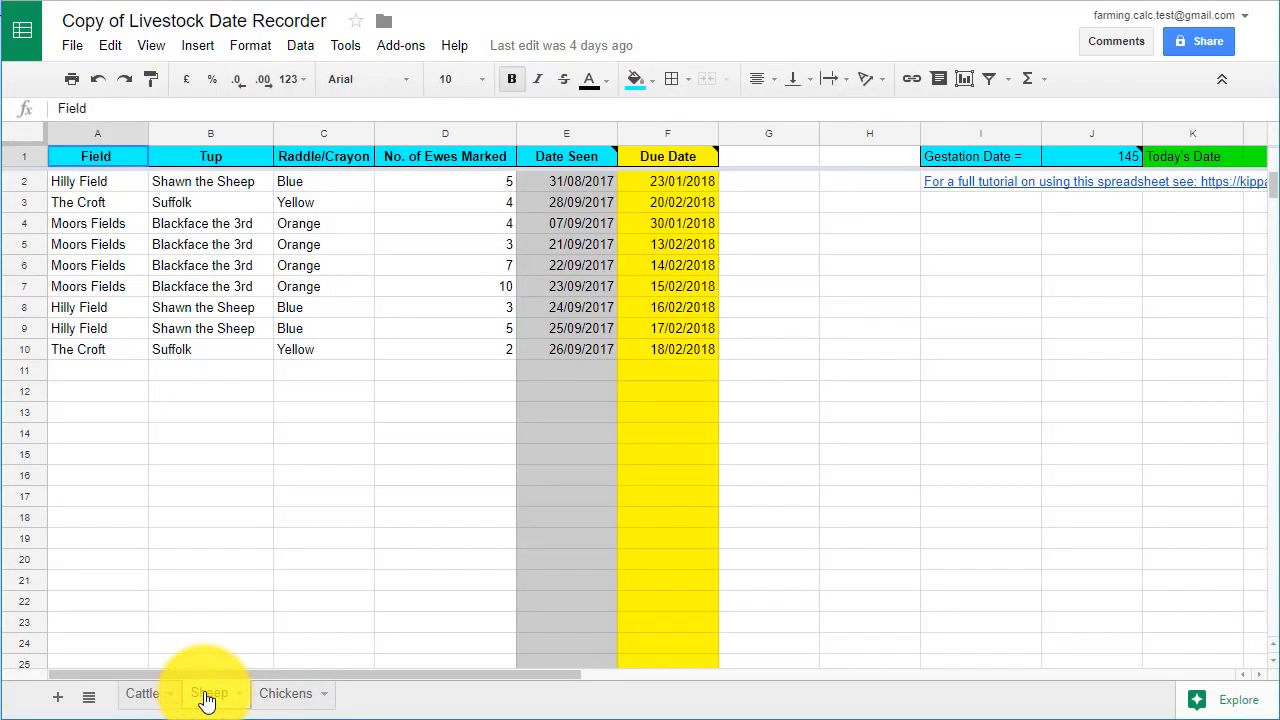
pyautogui.click(285, 700)
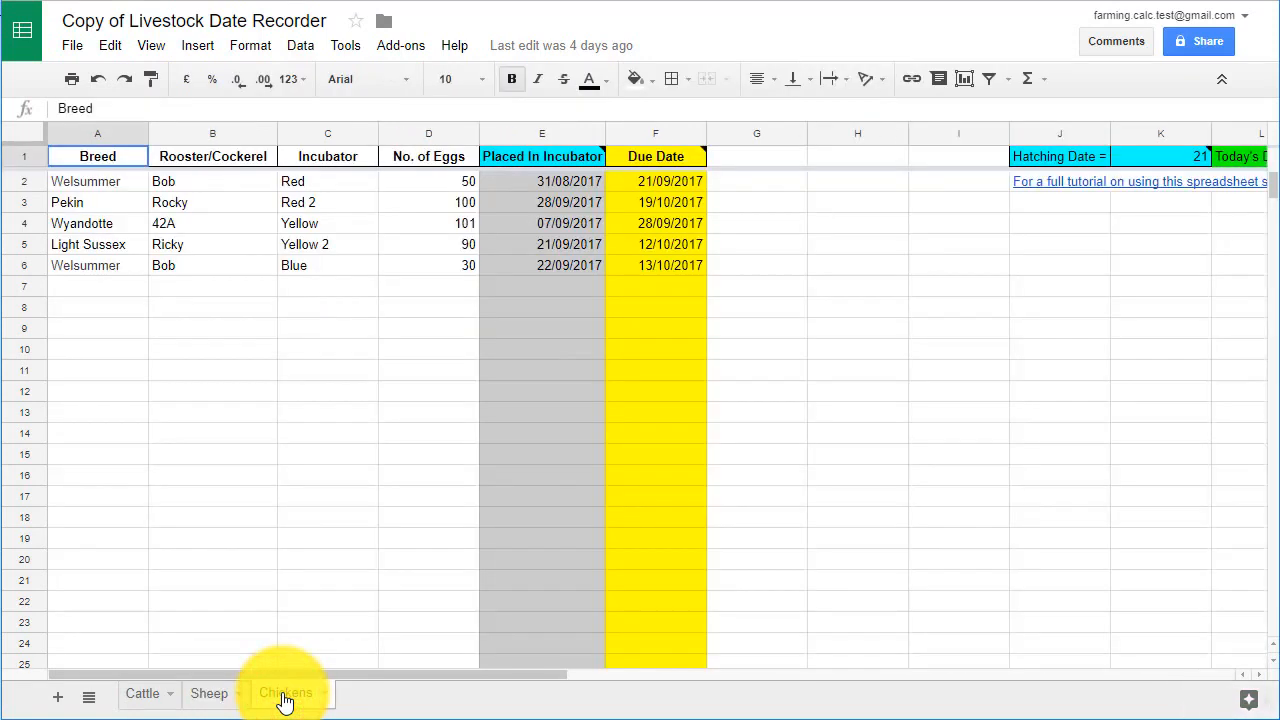
pyautogui.rightClick(285, 700)
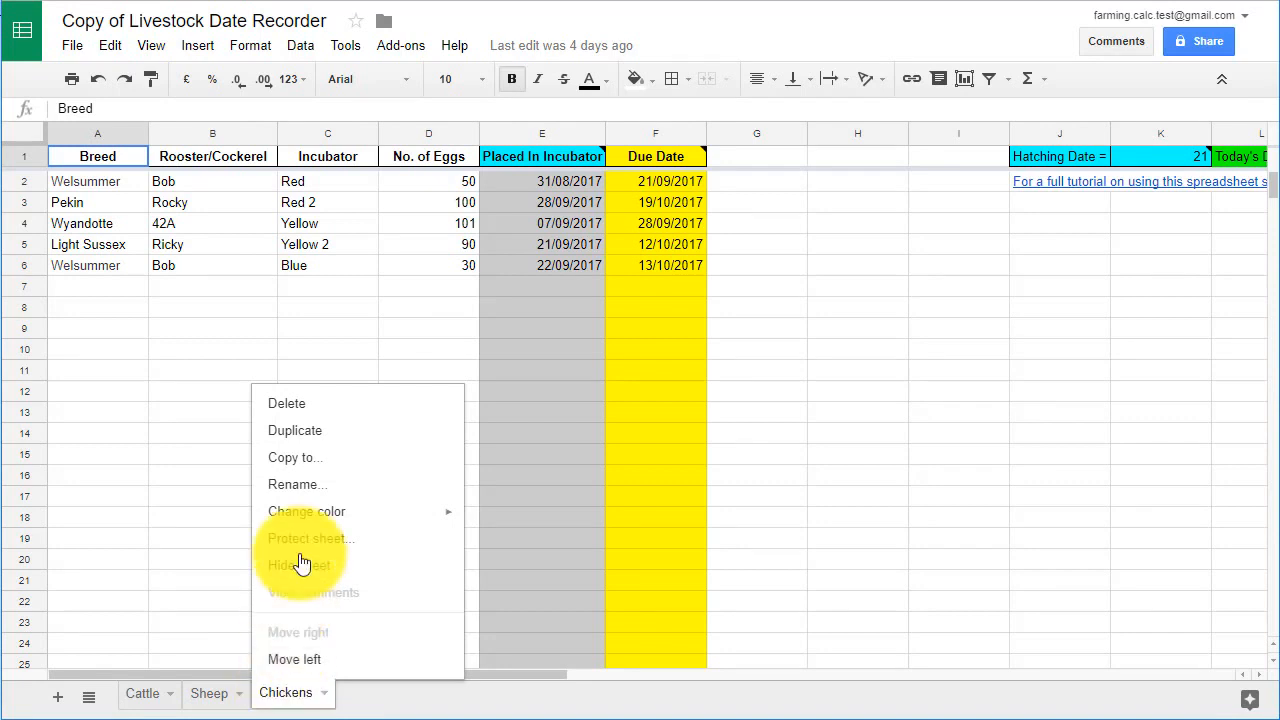
pyautogui.click(301, 432)
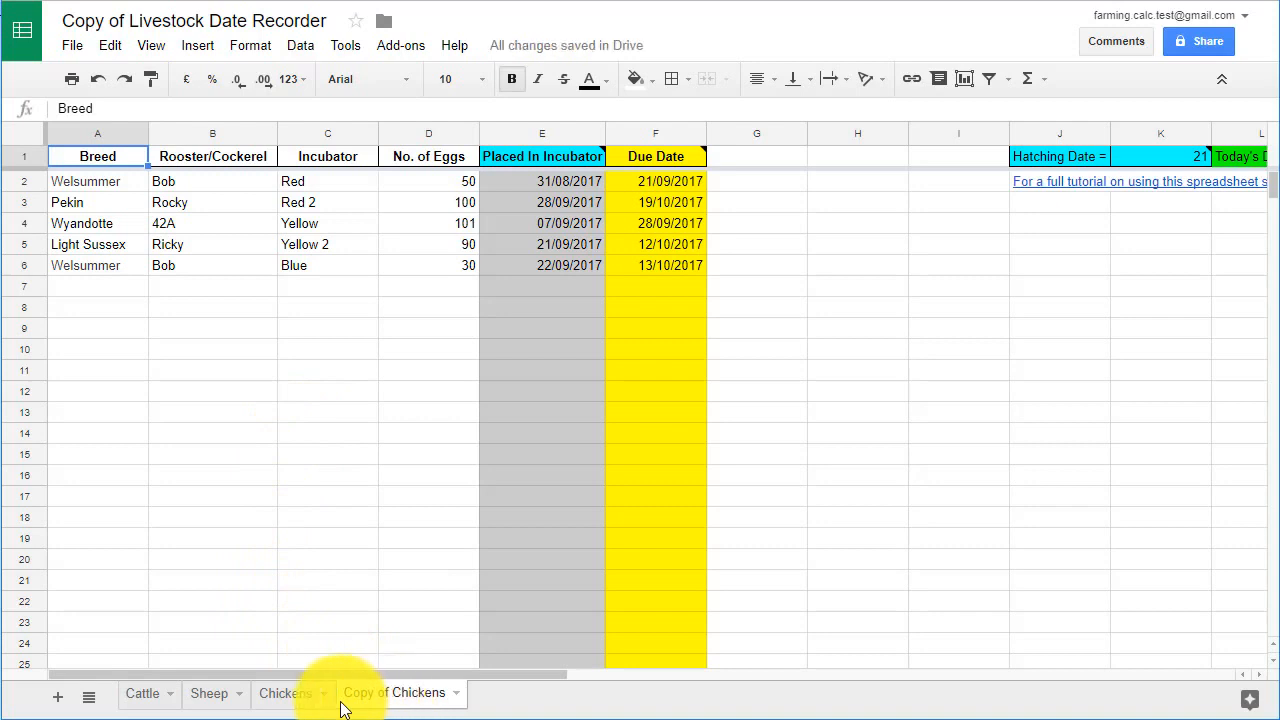
pyautogui.click(58, 700)
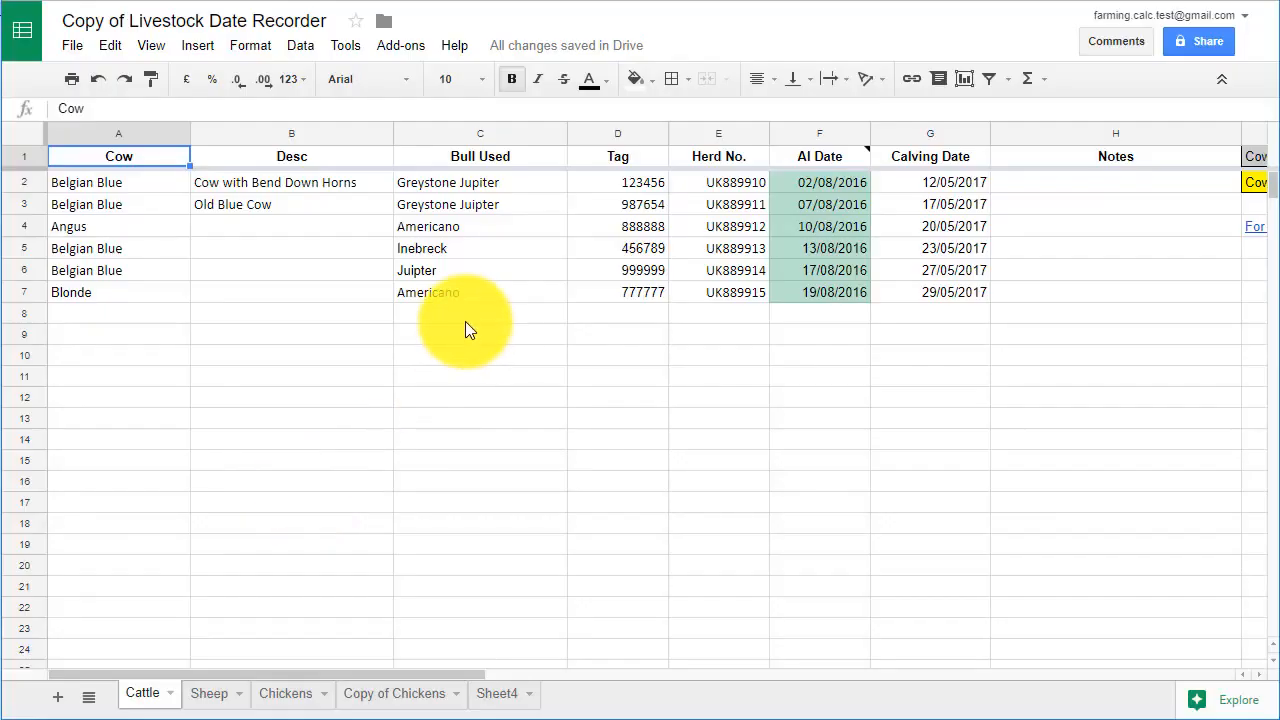
# Step: Enter "Any value" in cell C8 of the Cattle sheet, under Bull Used
pyautogui.doubleClick(464, 319)
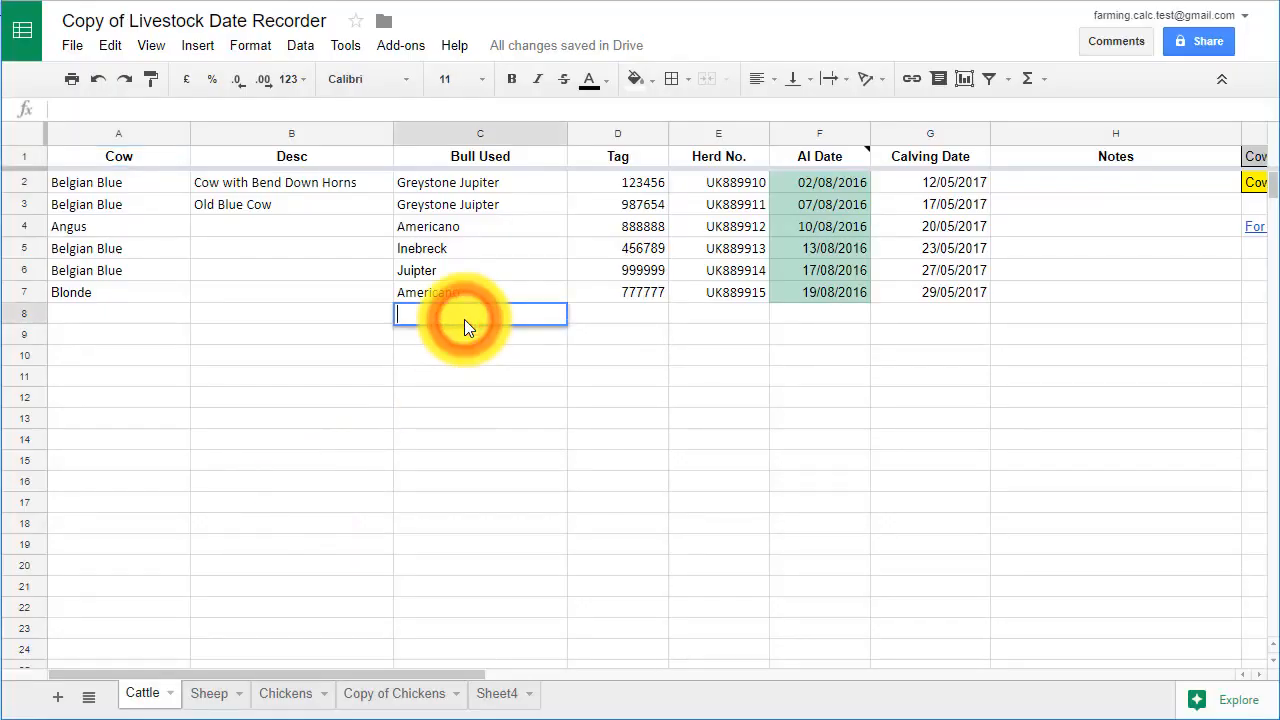
pyautogui.write('Any value')
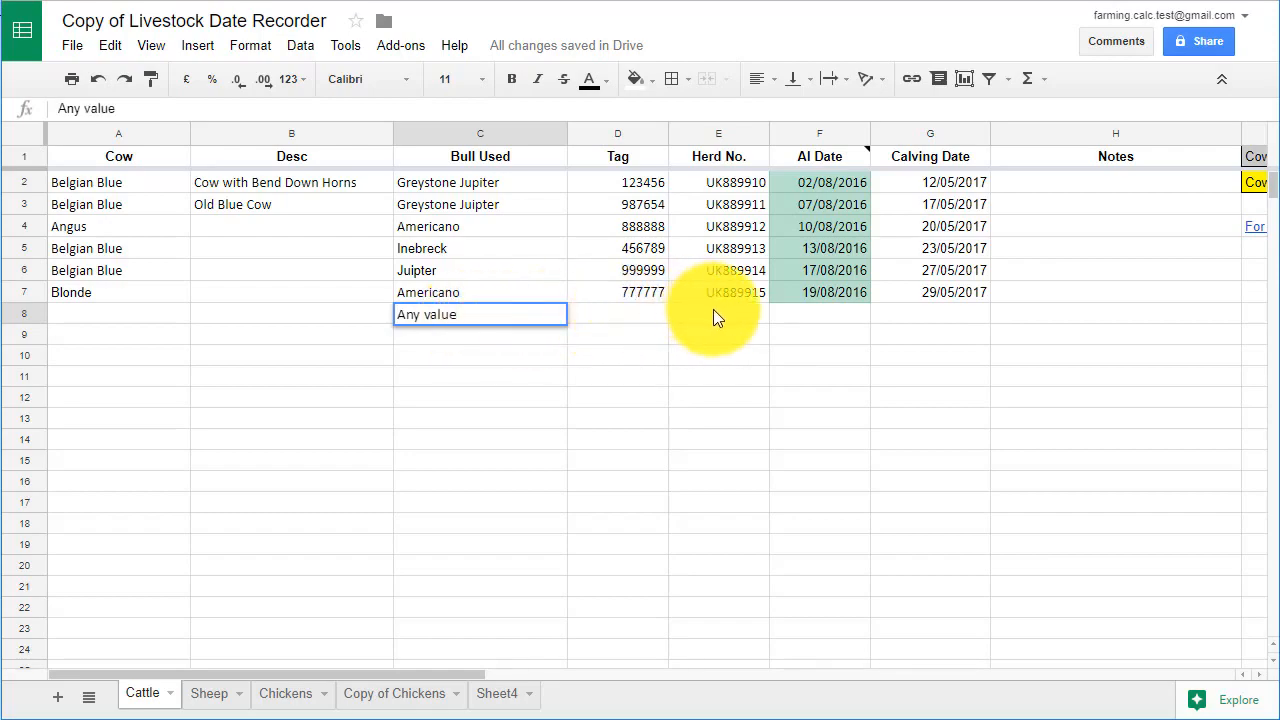
pyautogui.click(822, 295)
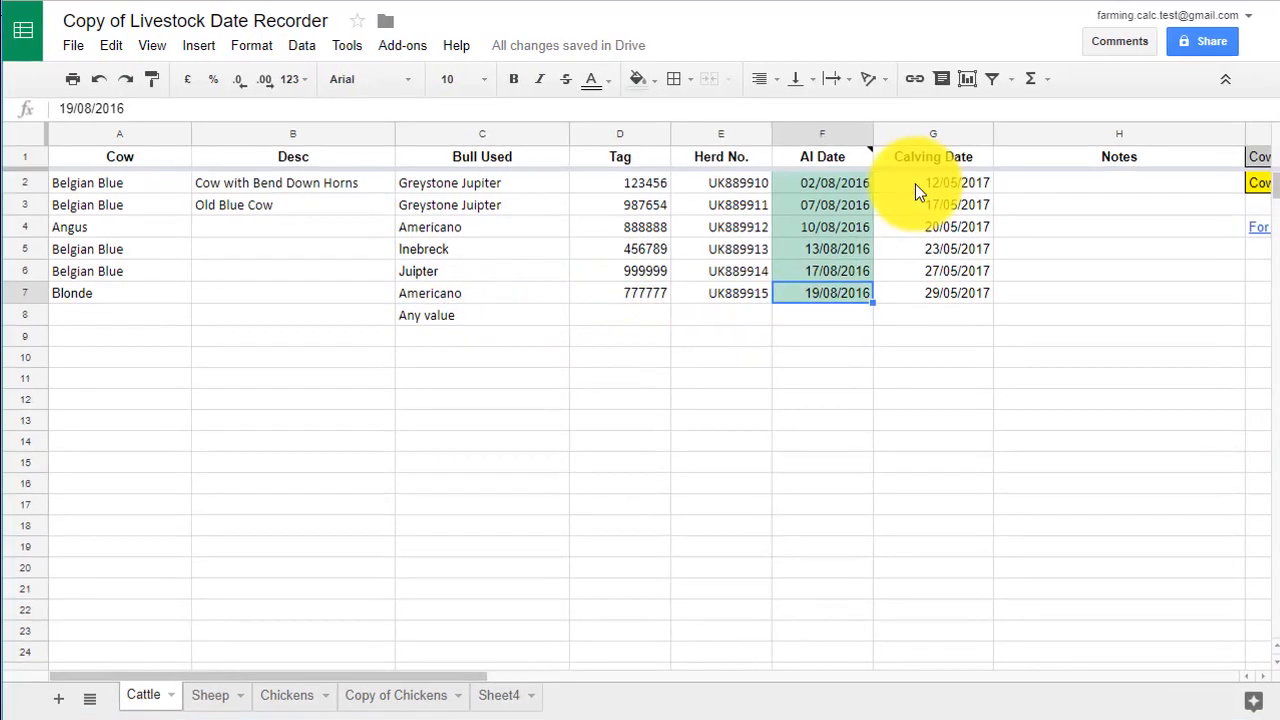
# Step: Inspect the Calving Date formula in G2 and set the AI Date in F2 to 23/08/2016
pyautogui.click(915, 184)
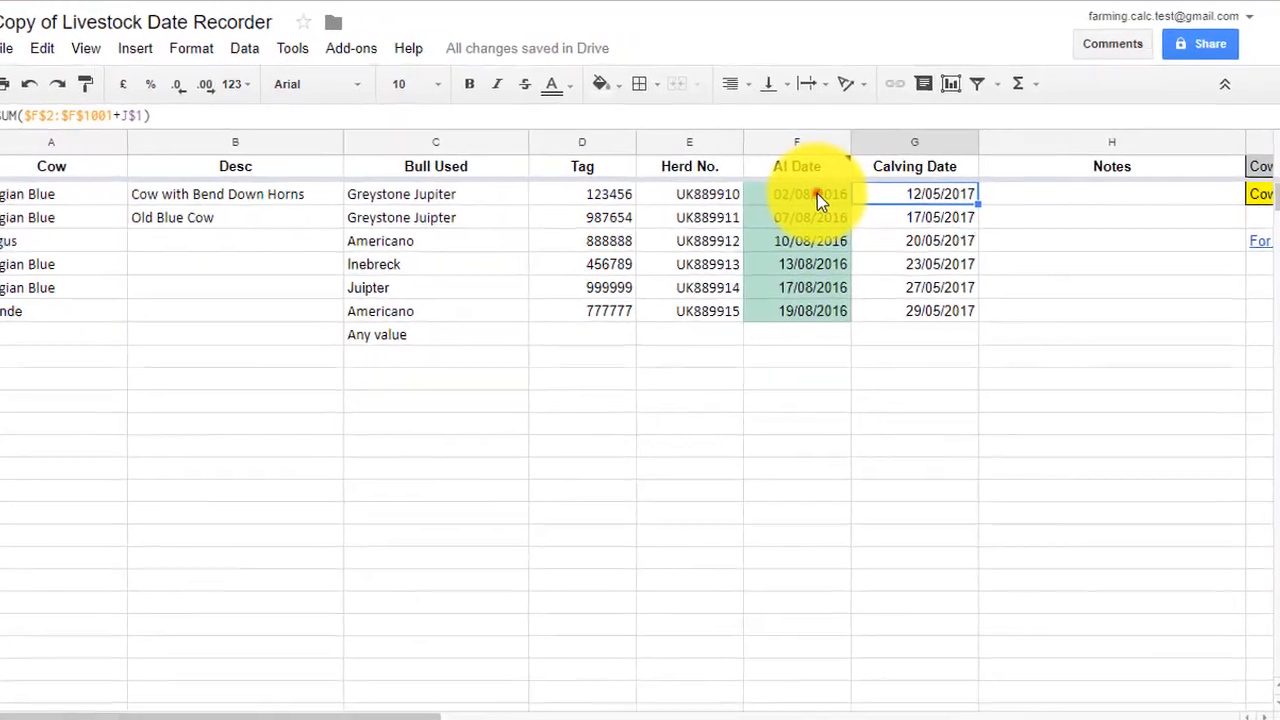
pyautogui.doubleClick(838, 183)
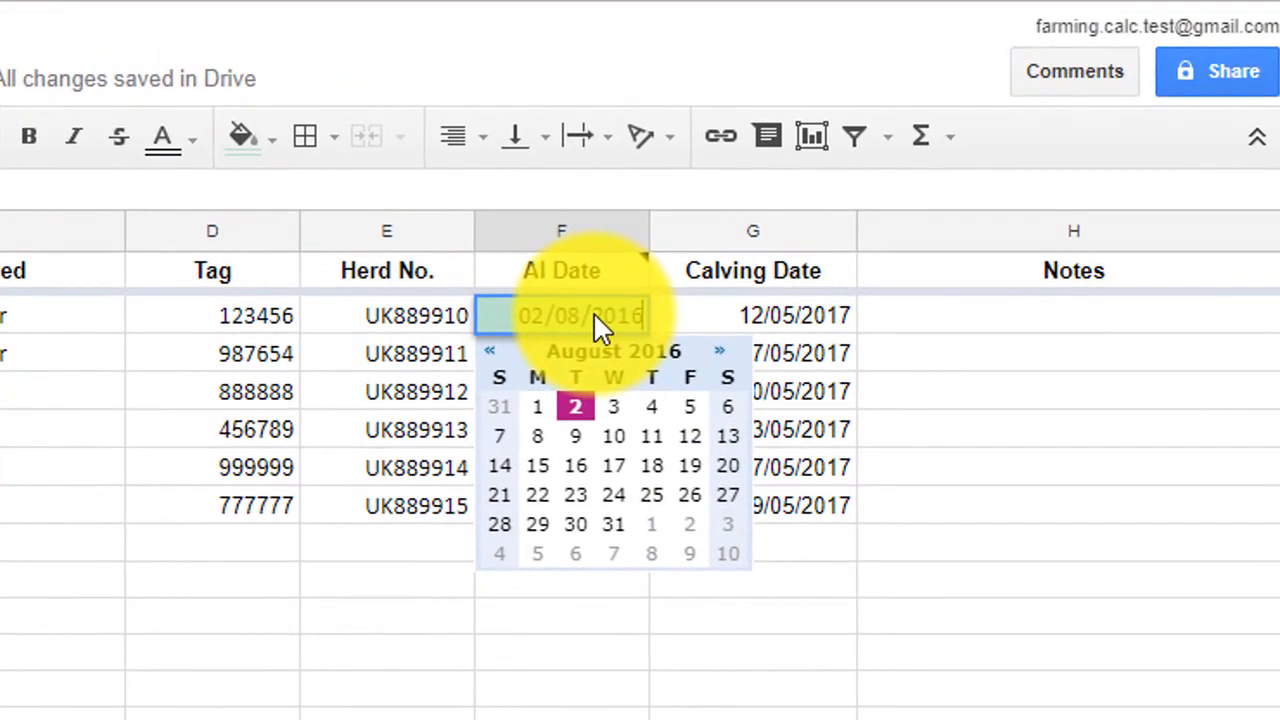
pyautogui.click(575, 494)
# Step: Check the AI Date in F7, then edit the Cow Gestation time in J1 of the Cattle sheet
pyautogui.doubleClick(575, 505)
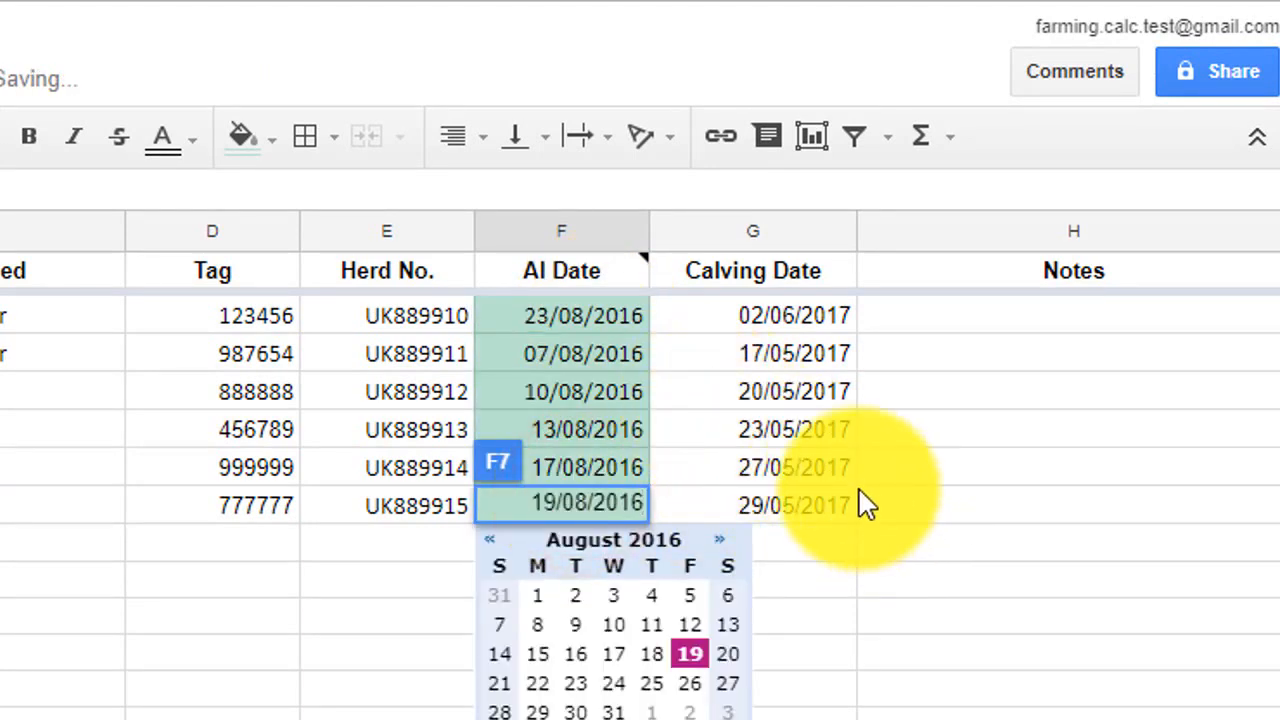
pyautogui.click(835, 467)
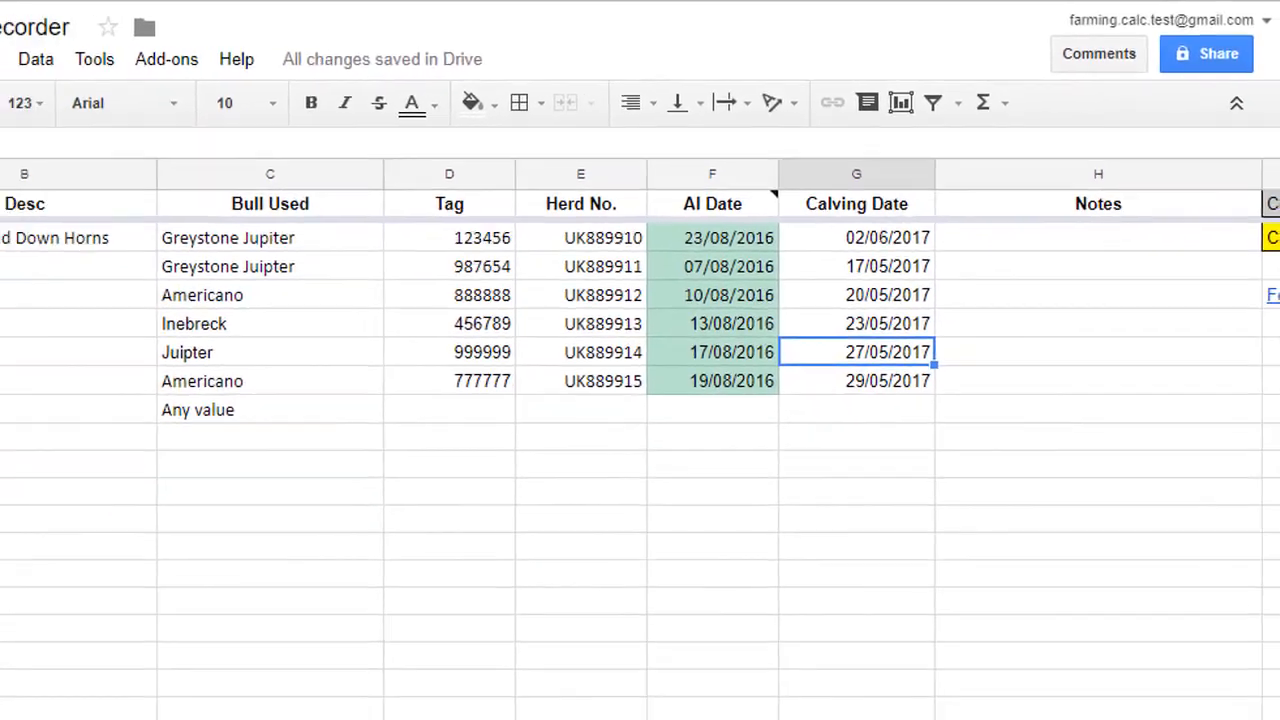
pyautogui.moveTo(443, 674); pyautogui.dragTo(663, 656)
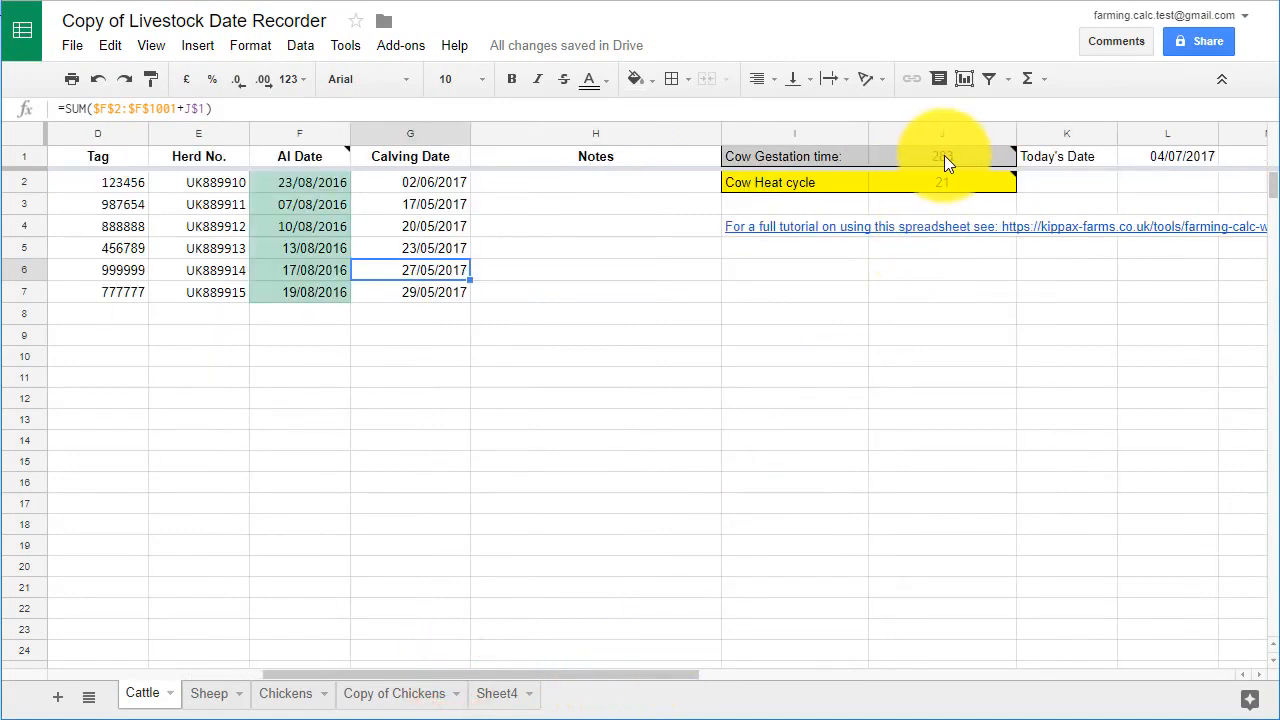
pyautogui.moveTo(947, 156)
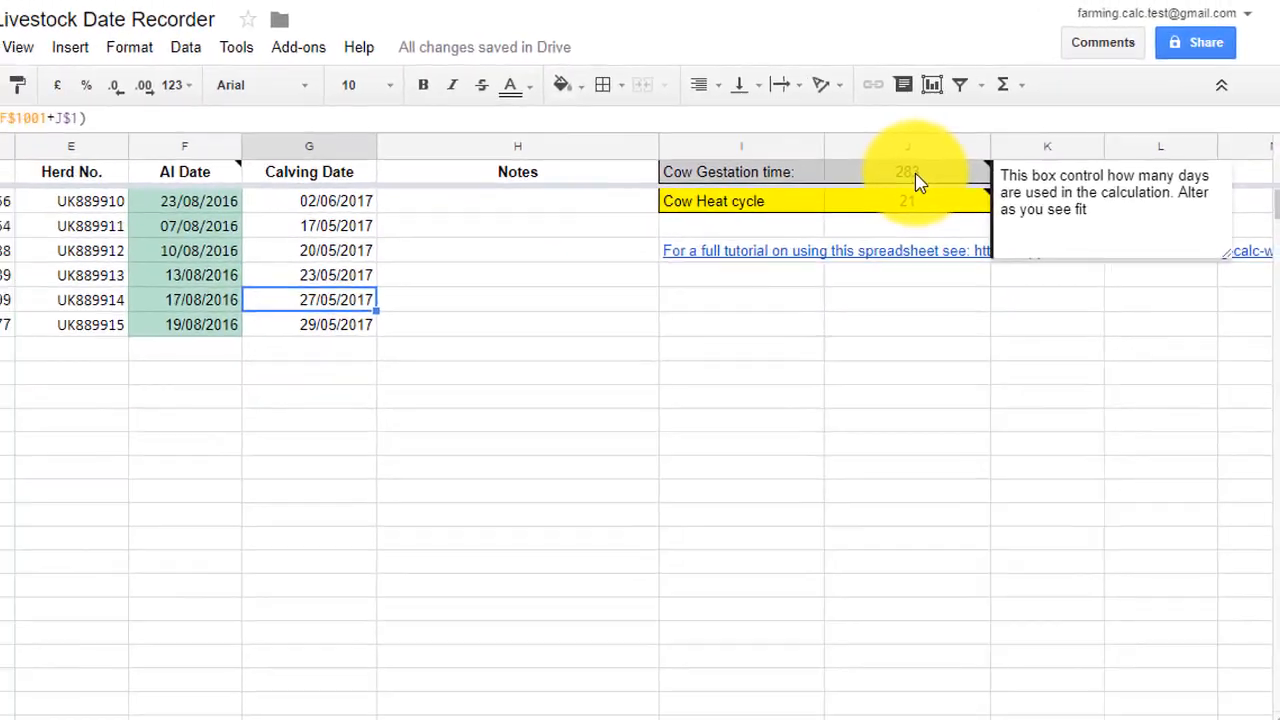
pyautogui.click(915, 173)
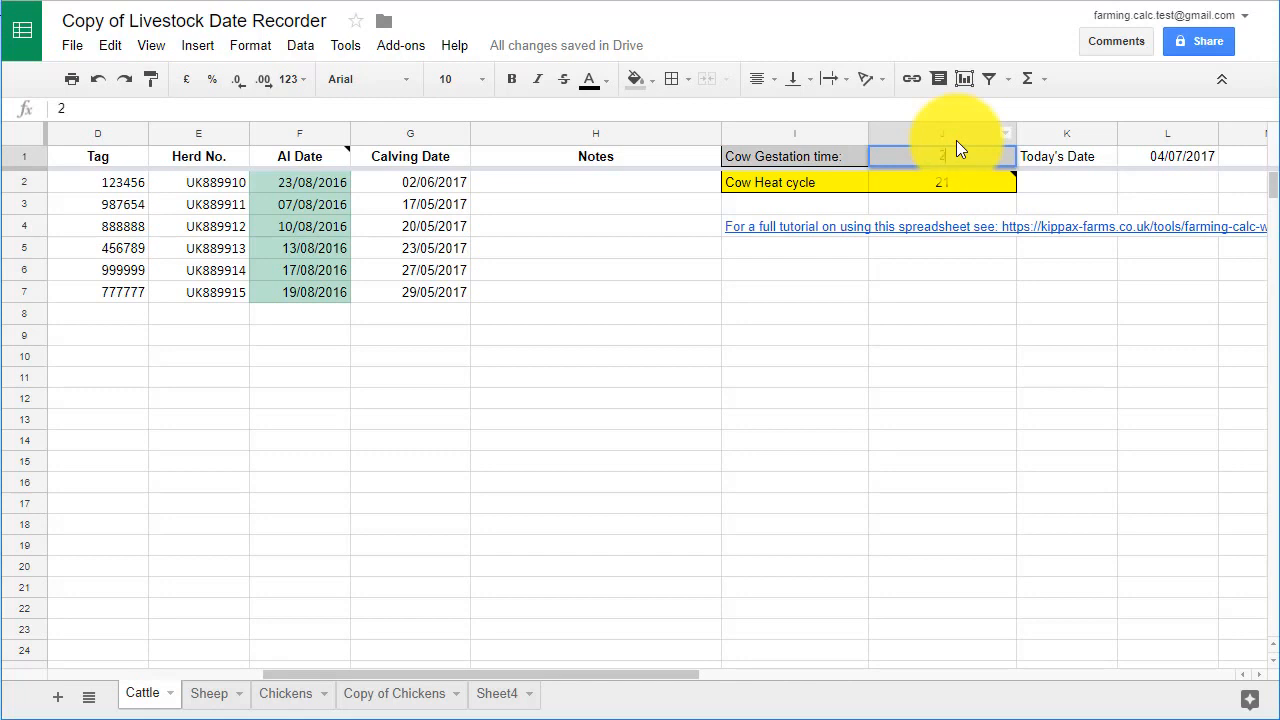
pyautogui.press('Return')
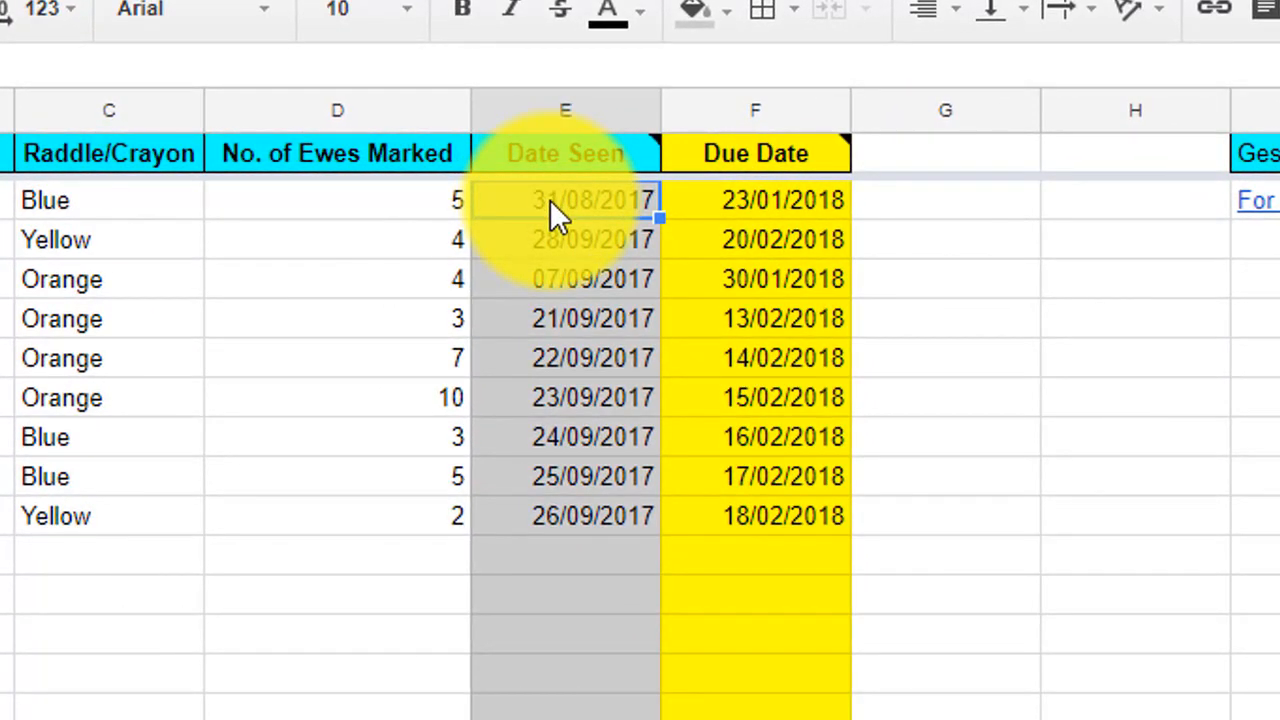
# Step: Set the Date Seen in E2 of the Sheep sheet to 07/08/2017 and clear the Due Date in F2
pyautogui.doubleClick(550, 199)
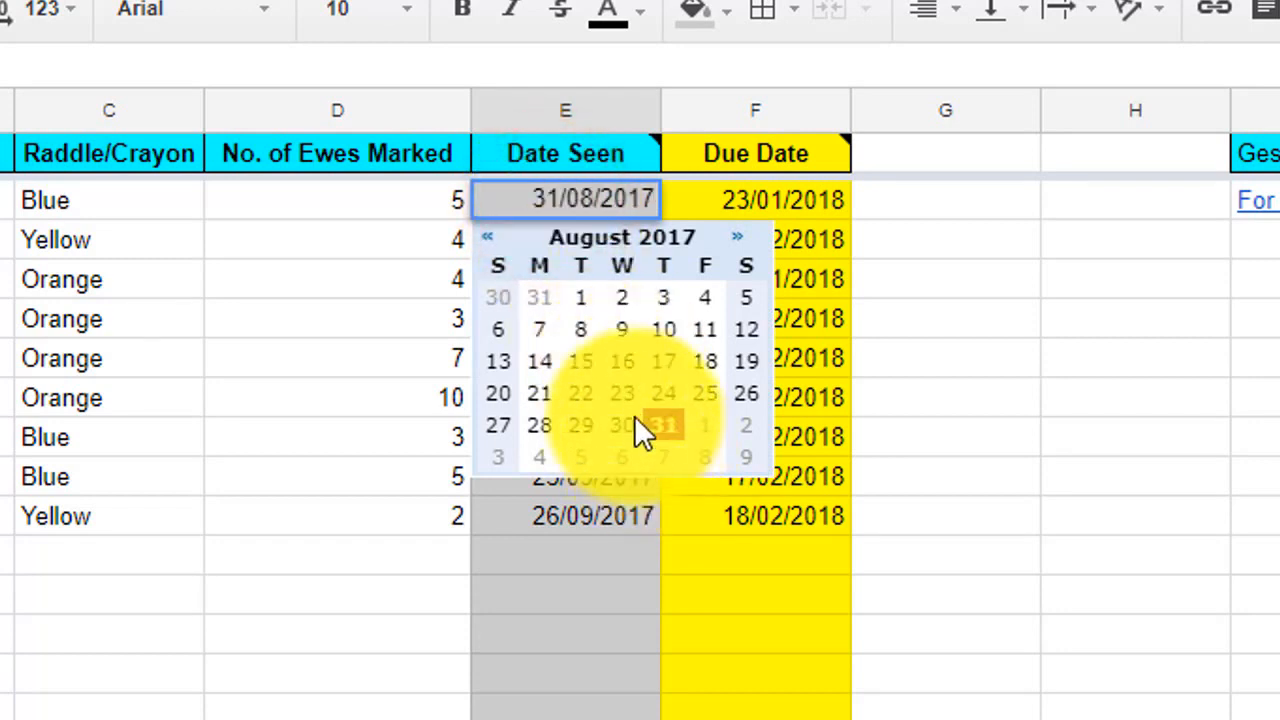
pyautogui.doubleClick(540, 335)
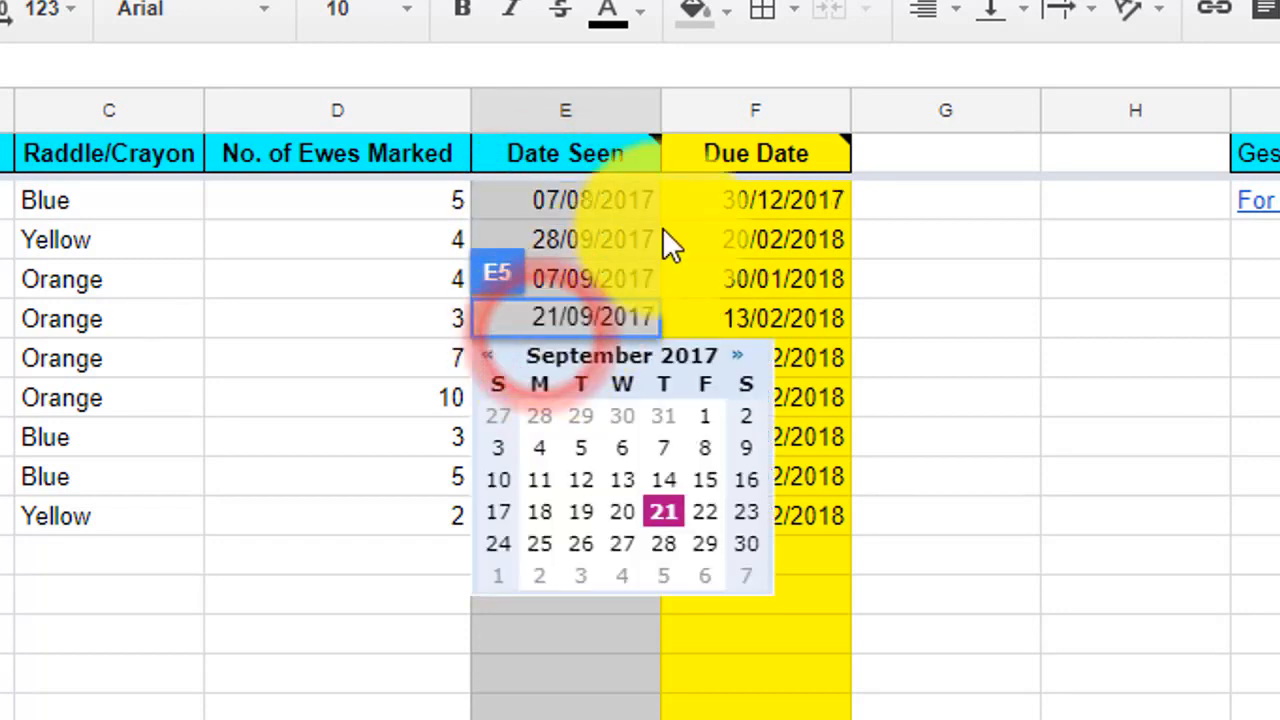
pyautogui.click(736, 201)
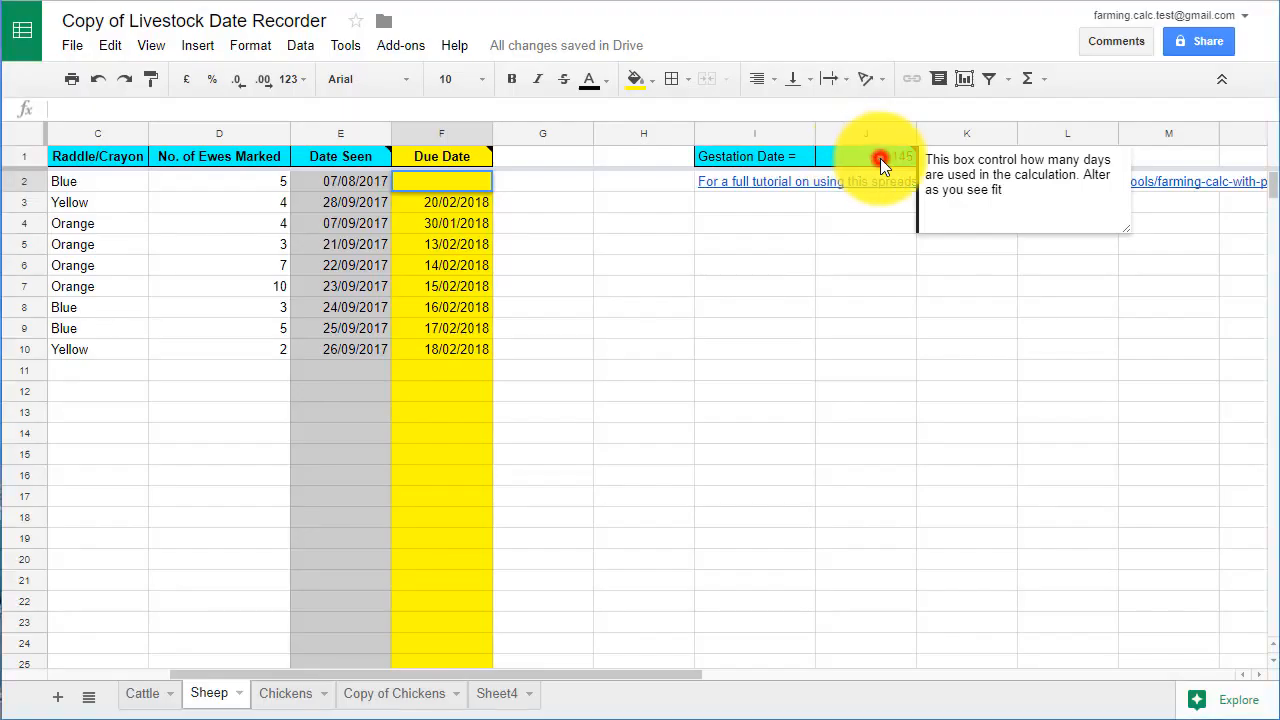
# Step: Set the Gestation Date value in J1 of the Sheep sheet to 555
pyautogui.click(880, 160)
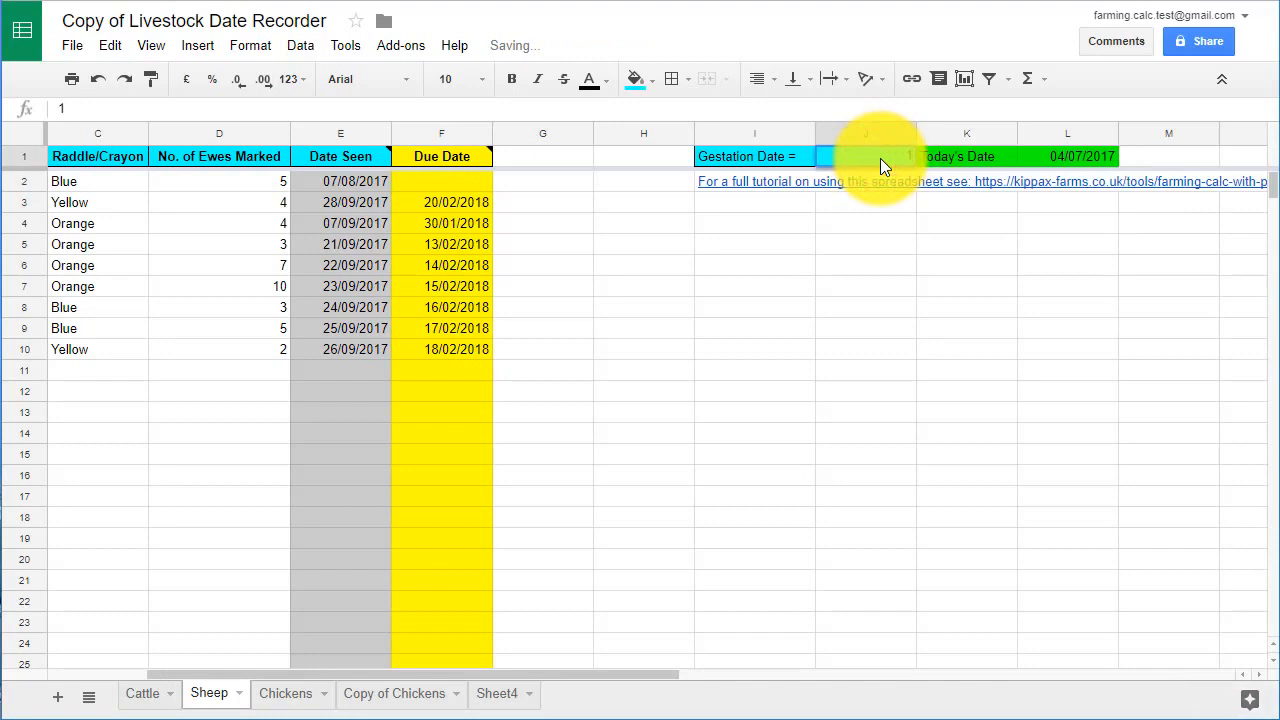
pyautogui.press('Delete')
pyautogui.write('555')
pyautogui.press('Return')
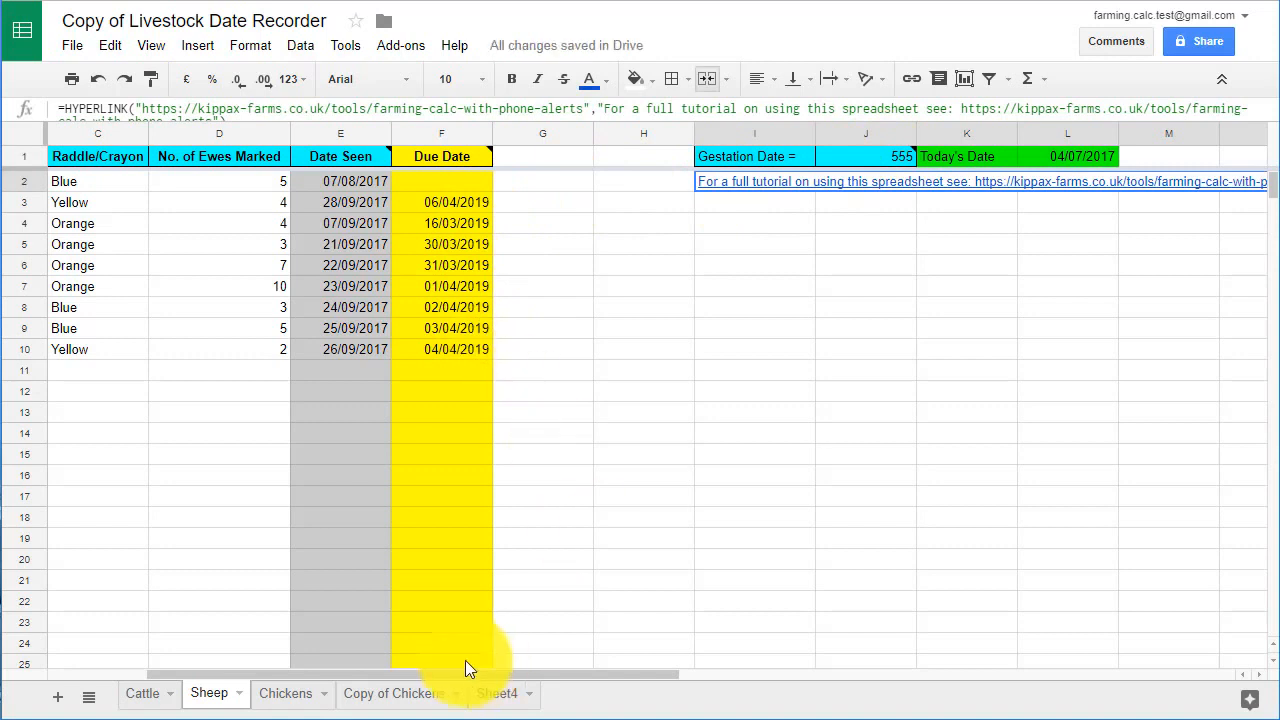
# Step: Set the first Placed In Incubator date, E2 of the Chickens sheet, to 24/08/2017
pyautogui.click(284, 696)
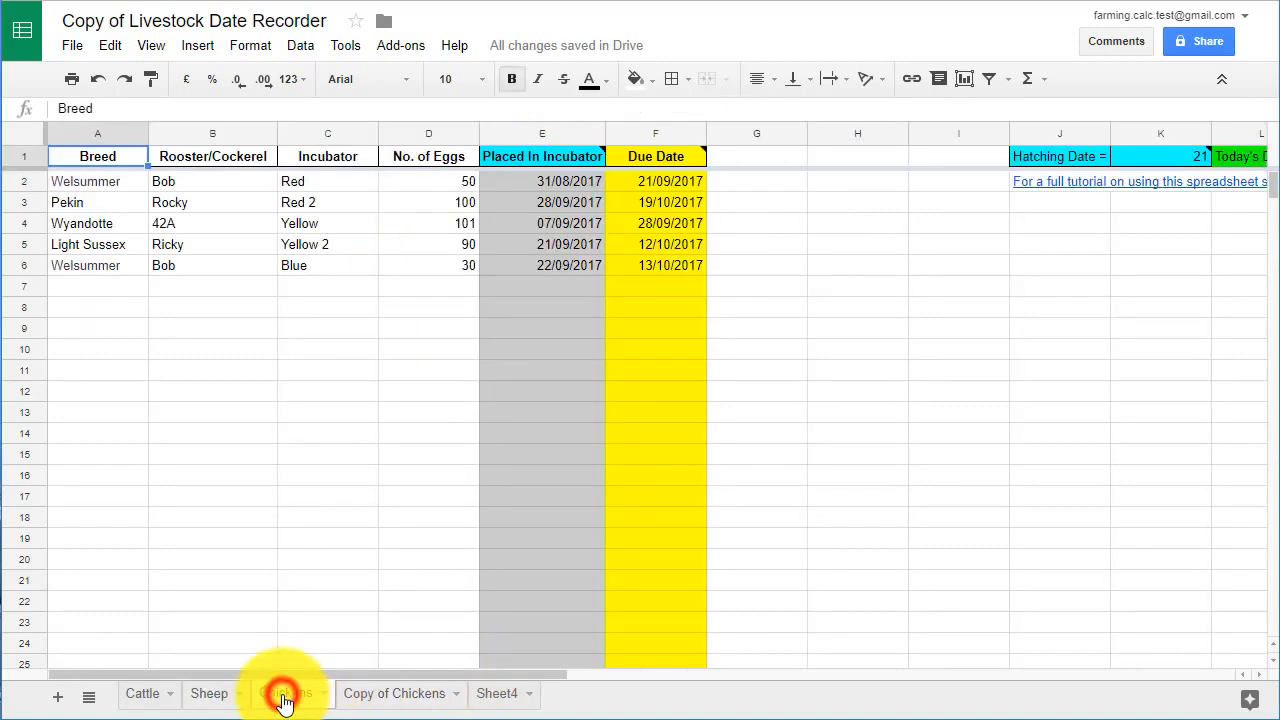
pyautogui.doubleClick(559, 180)
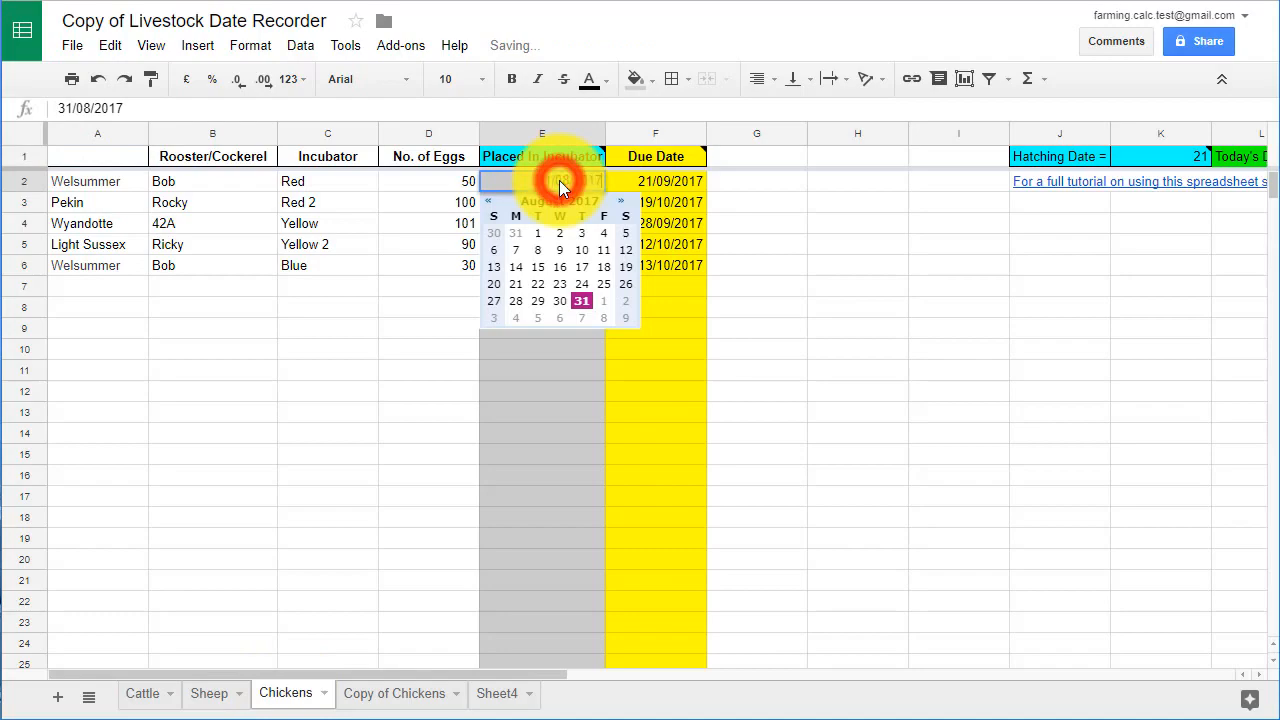
pyautogui.click(580, 279)
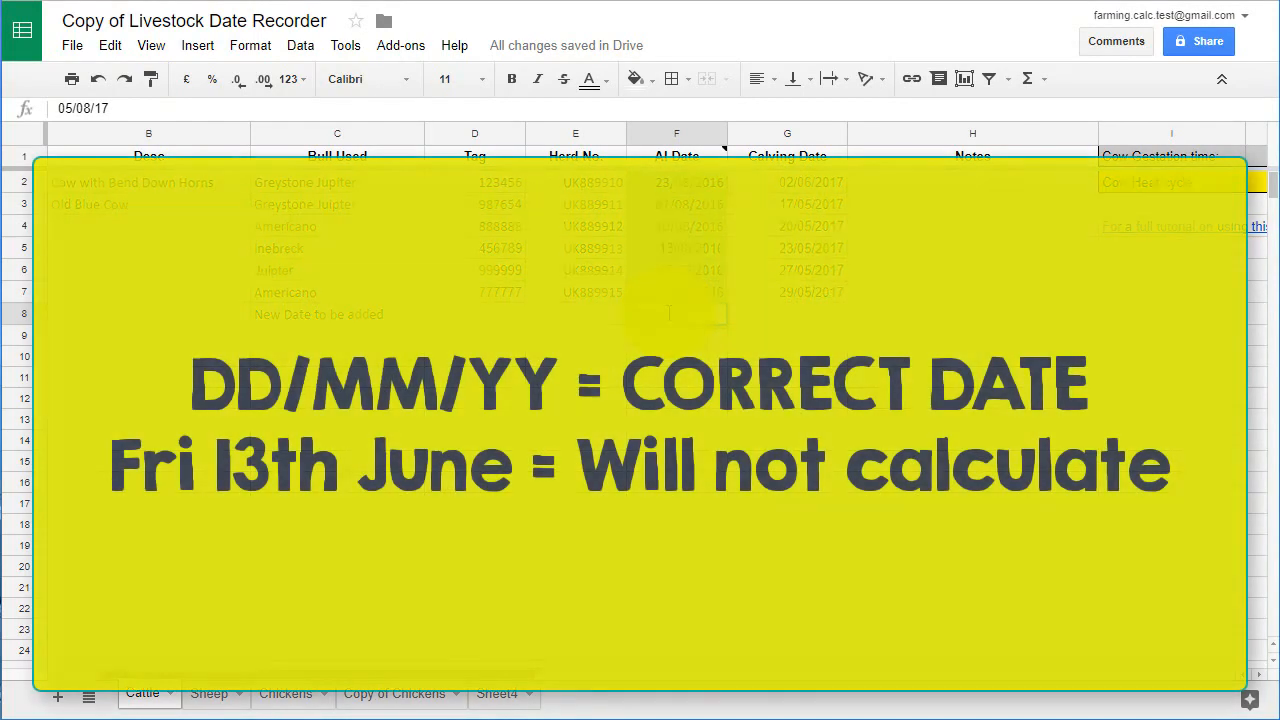
# Step: Enter 05/08/17 as the AI Date in F8 of the Cattle sheet
pyautogui.press('Return')
pyautogui.press('Up')
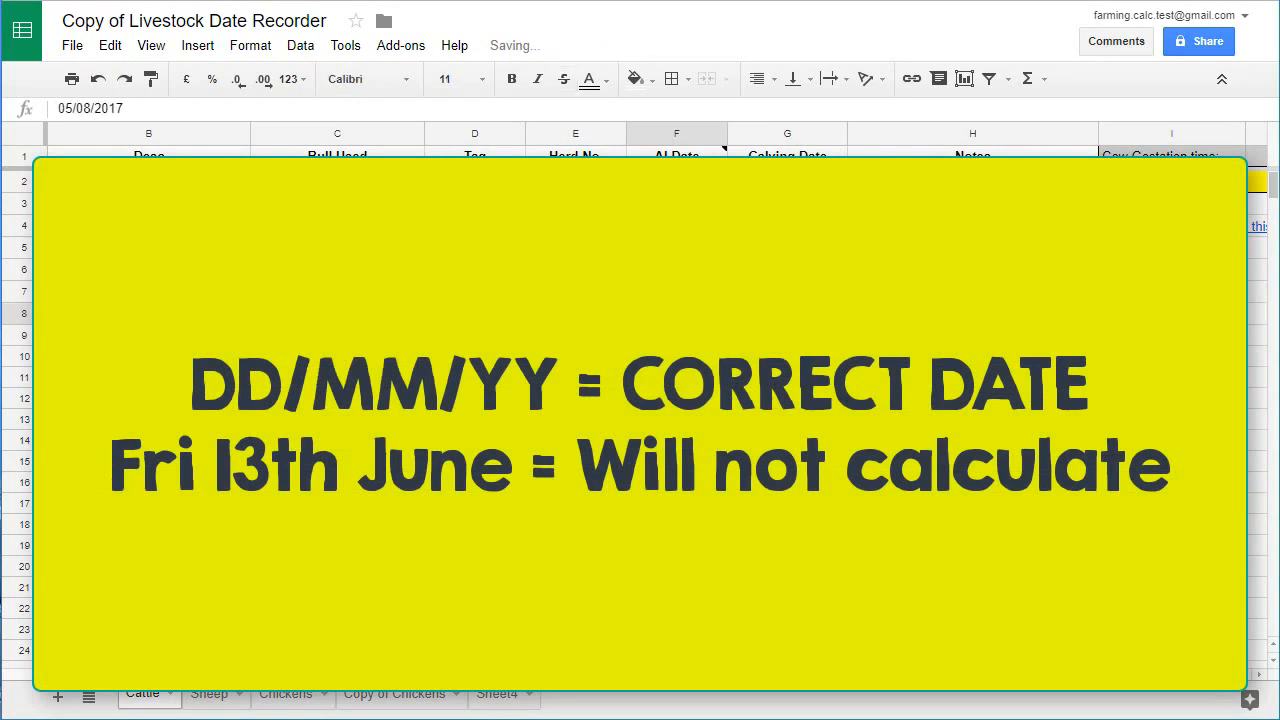
pyautogui.press('Right')
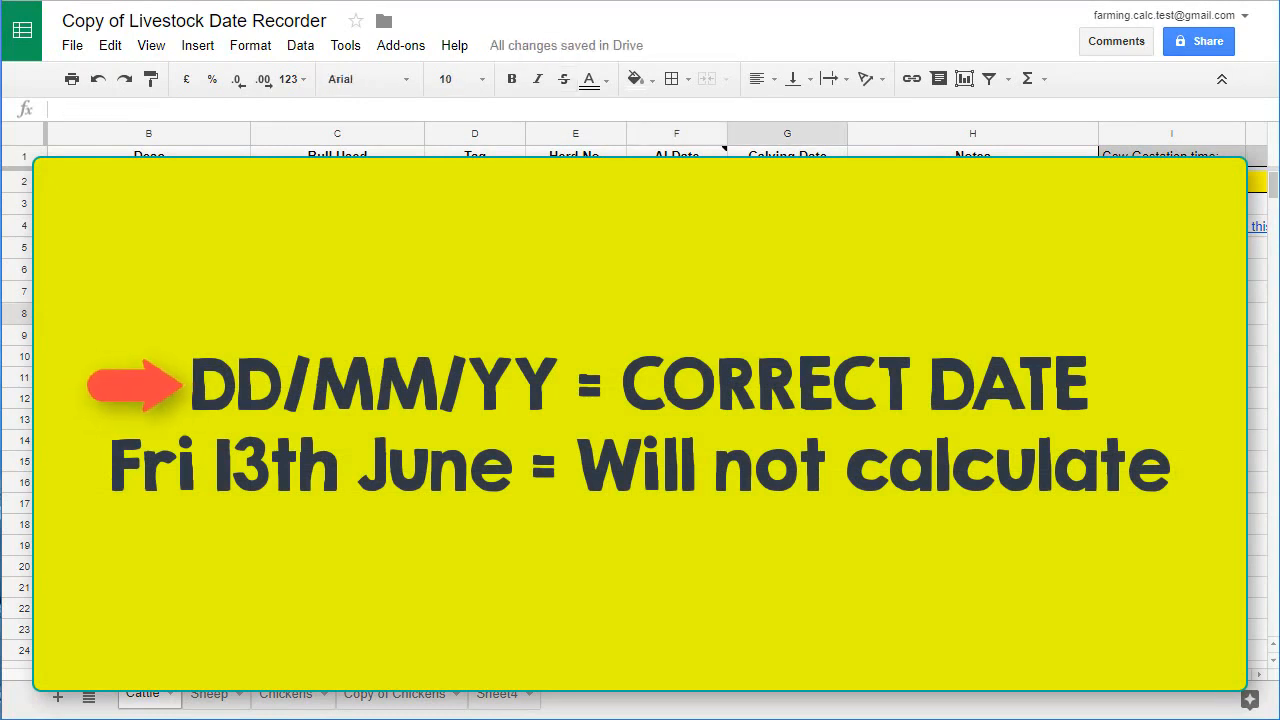
# Step: Try to carry the Calving Date formula from G7 over to the empty cell G8
pyautogui.press('Up')
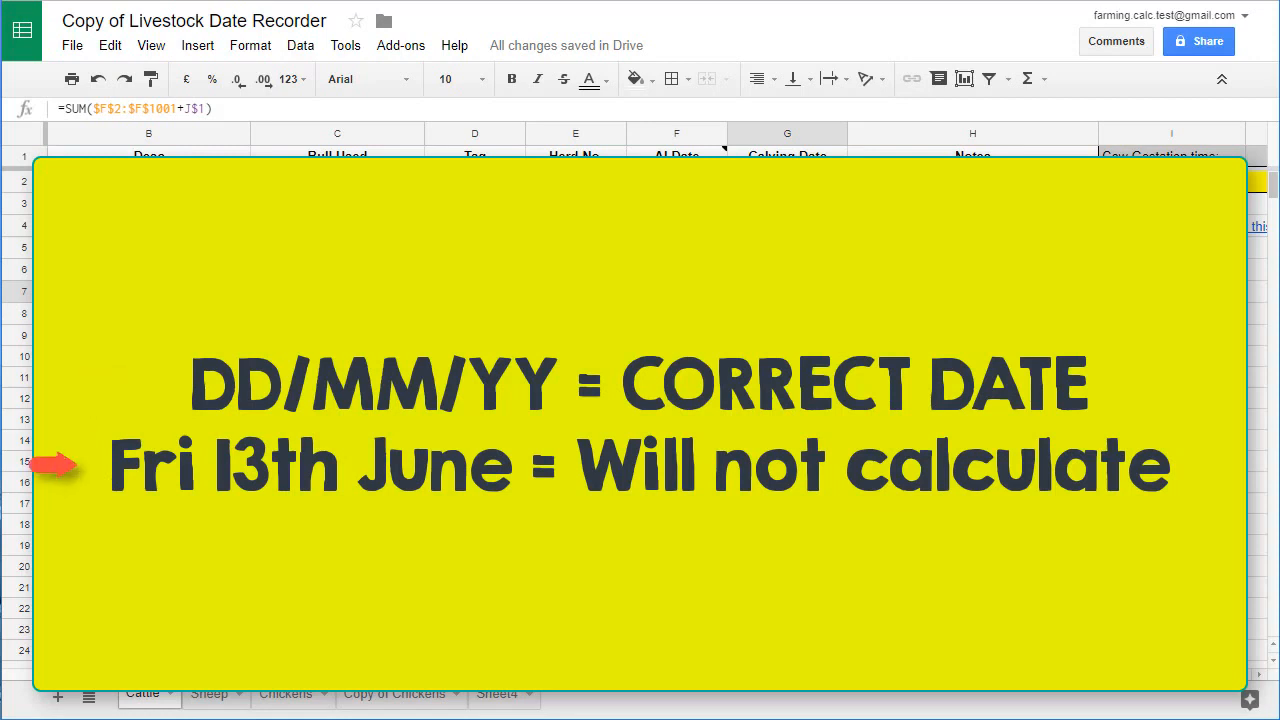
pyautogui.rightClick(800, 292)
pyautogui.click(835, 336)
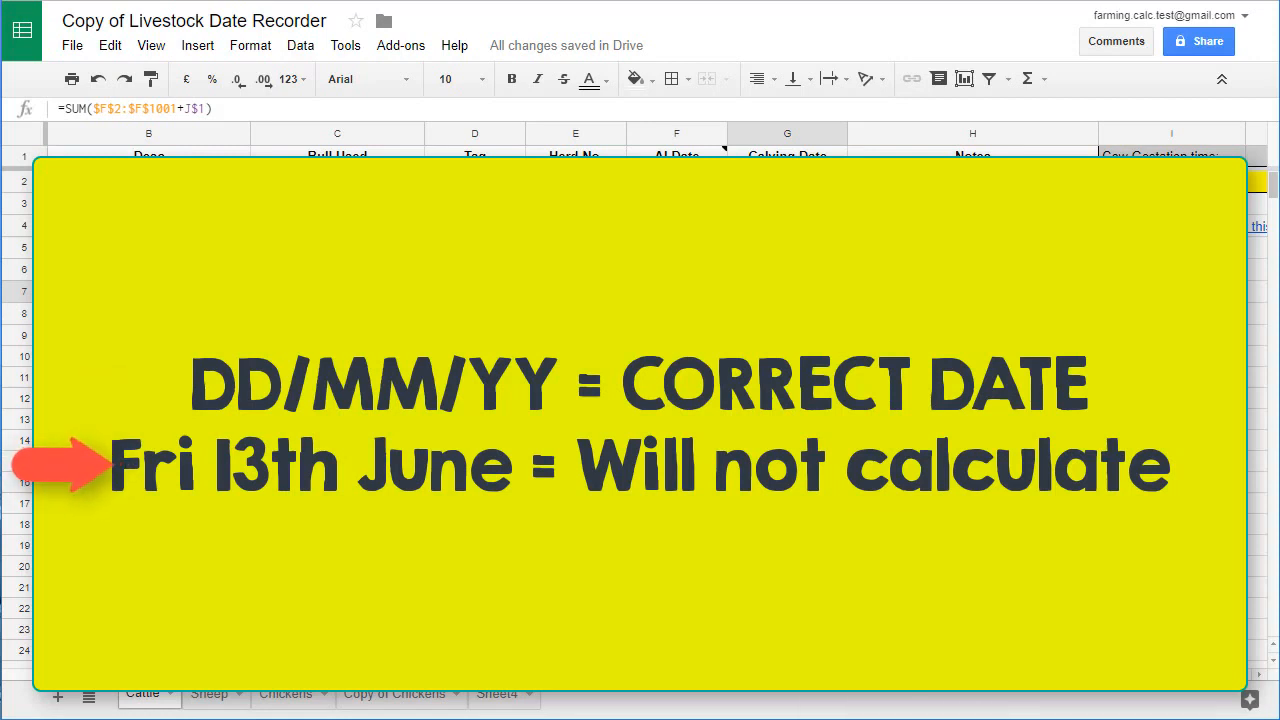
pyautogui.click(798, 314)
pyautogui.rightClick(783, 315)
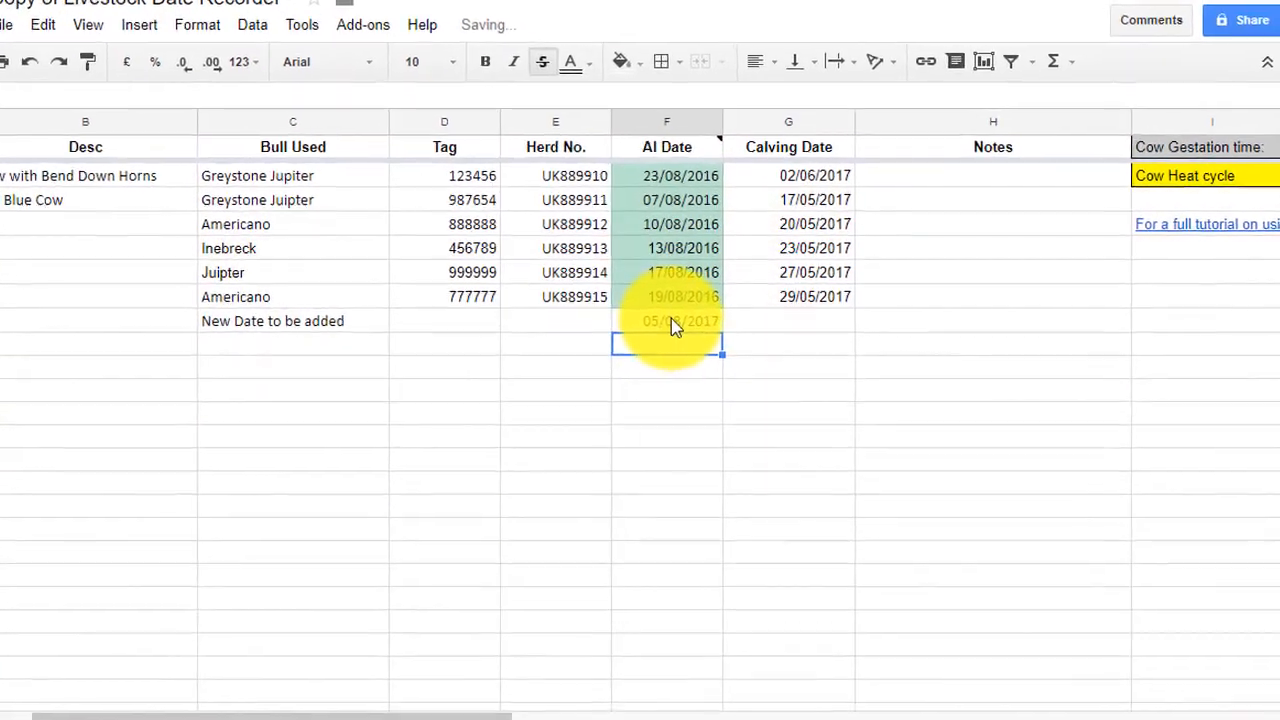
# Step: Copy the Calving Date formula in G7 and paste it into G8 beside the new AI Date
pyautogui.click(672, 321)
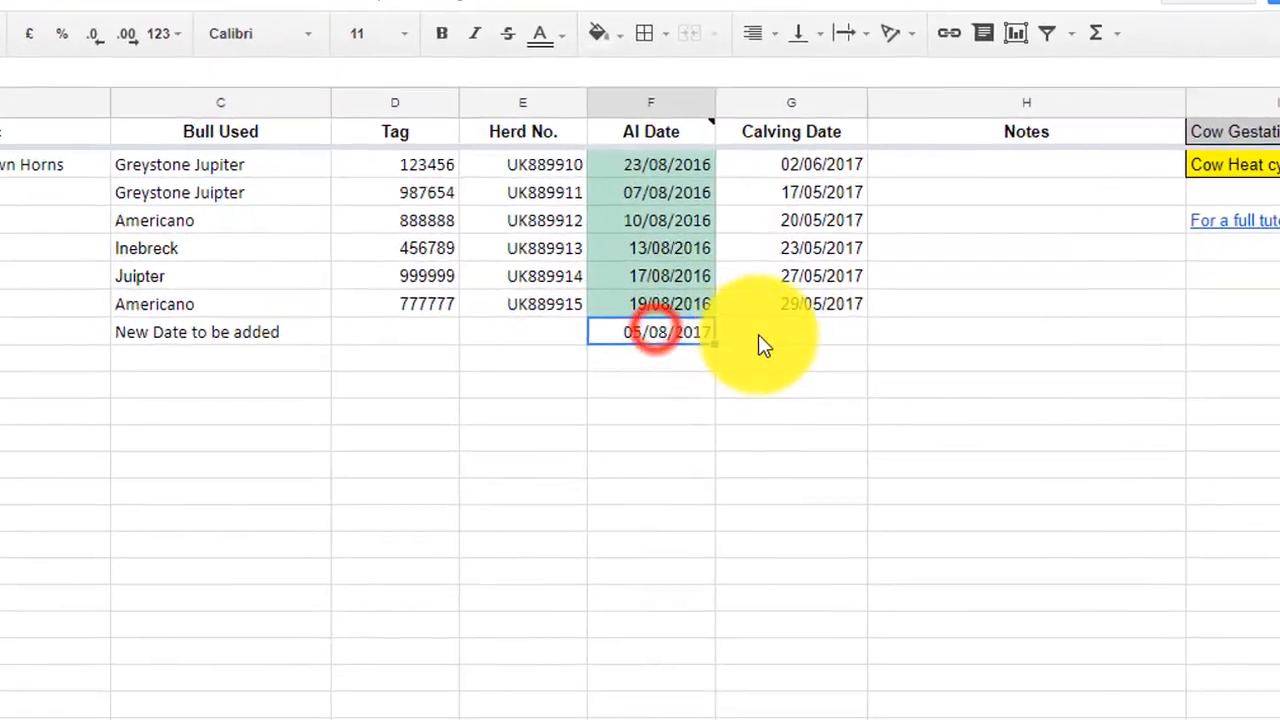
pyautogui.click(762, 326)
pyautogui.click(855, 328)
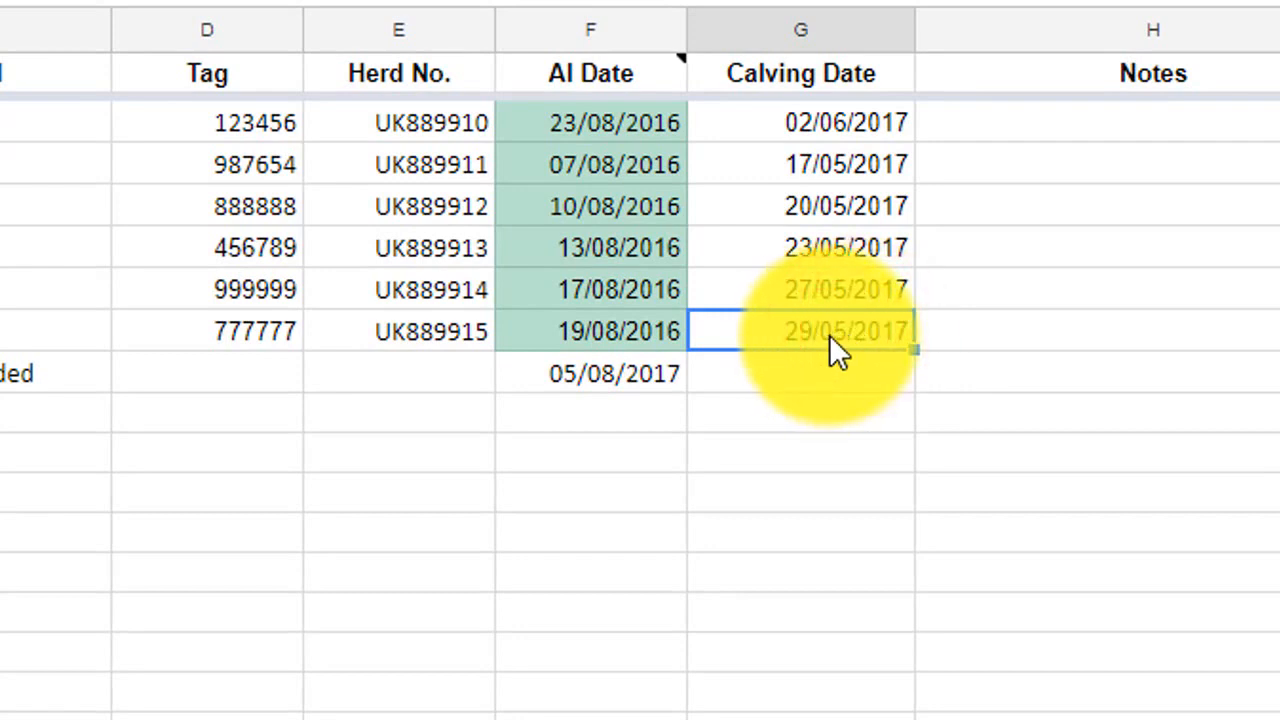
pyautogui.rightClick(829, 334)
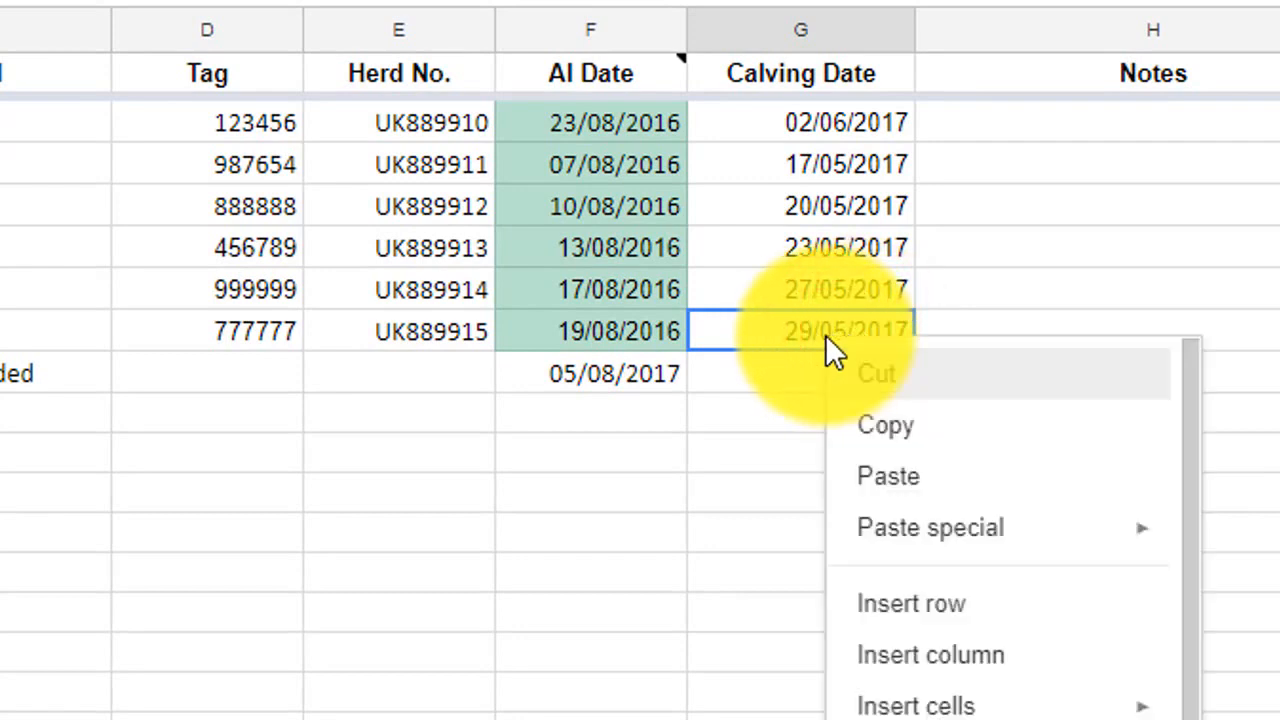
pyautogui.click(900, 425)
pyautogui.click(785, 385)
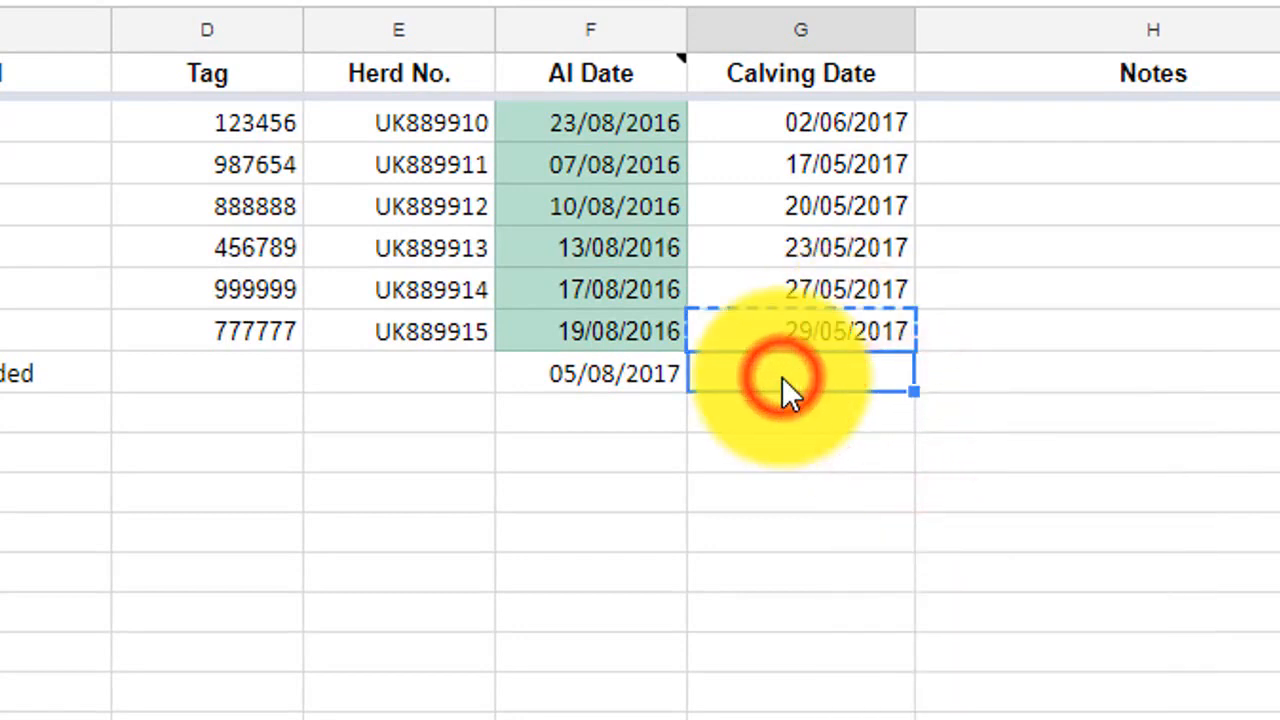
pyautogui.rightClick(783, 383)
pyautogui.click(890, 530)
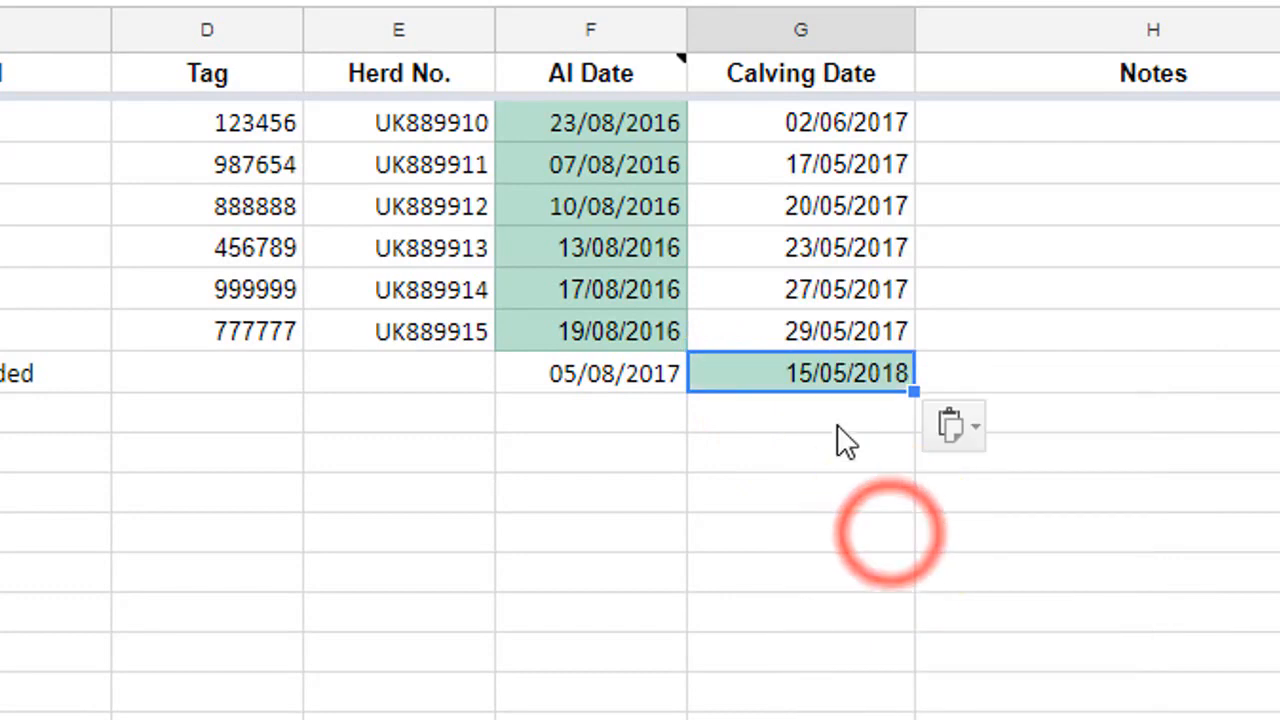
# Step: Extend the AI Dates from F8 down to F12 and fill the Calving Date formula from G7 down to G12
pyautogui.press('Down')
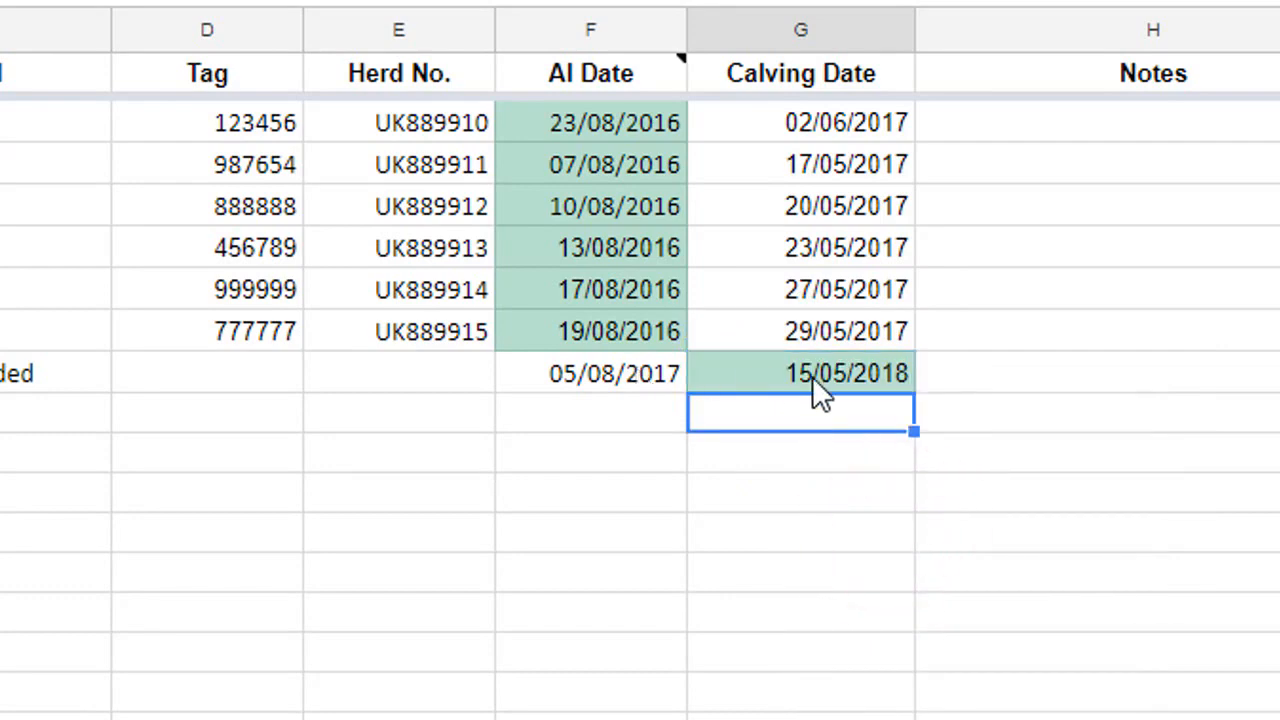
pyautogui.click(815, 376)
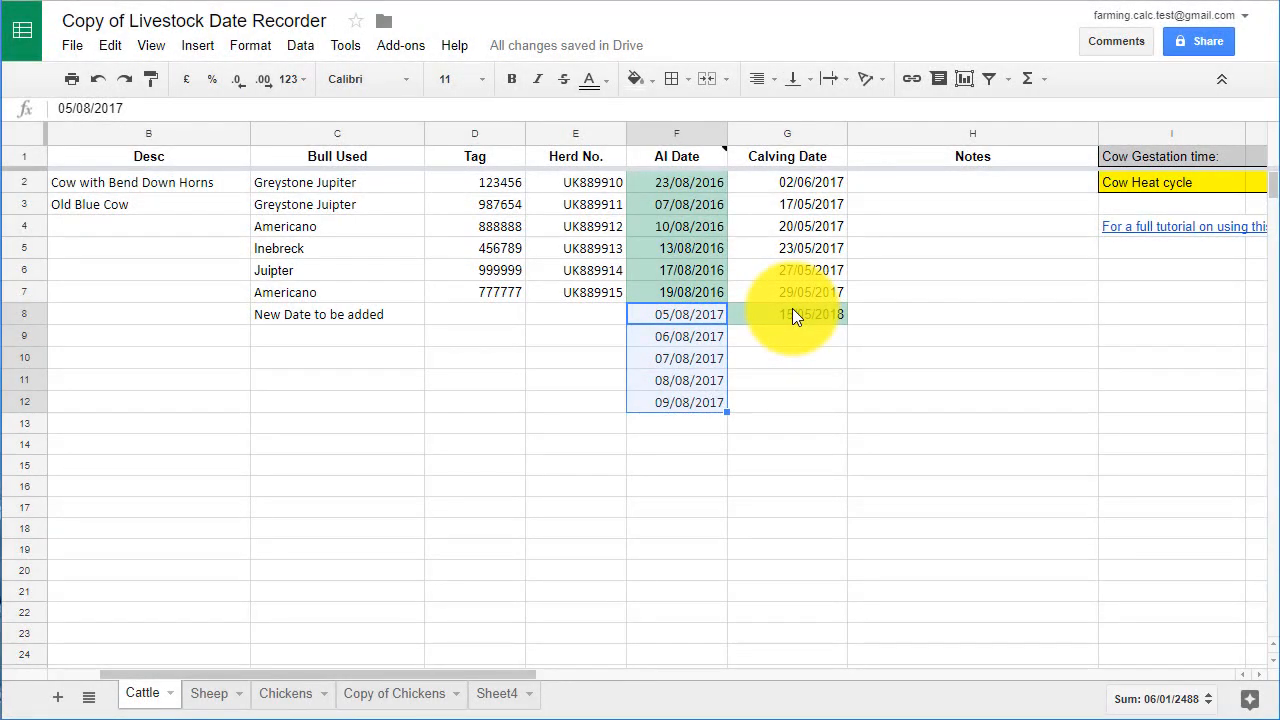
pyautogui.click(835, 293)
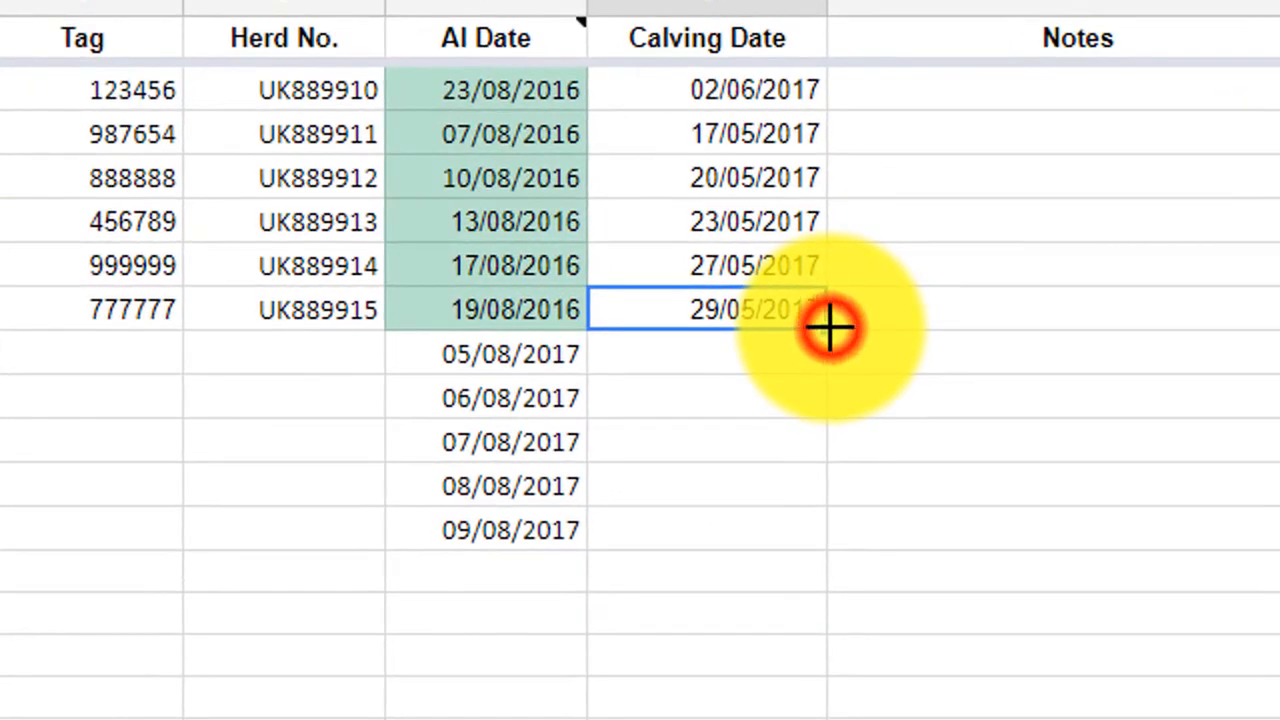
pyautogui.moveTo(829, 327); pyautogui.dragTo(814, 517)
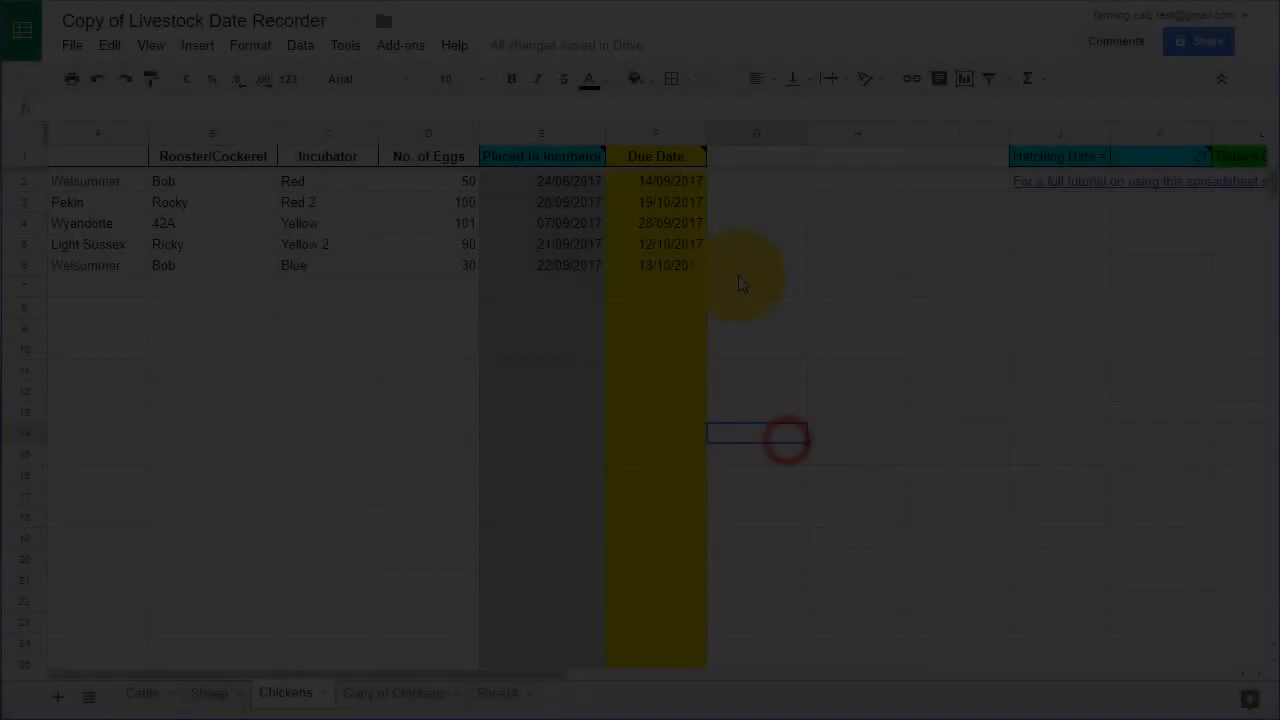
# Step: Format the Placed In Incubator column E of the Chickens sheet with the custom Month/Day/Year date format 8/5/30
pyautogui.click(740, 285)
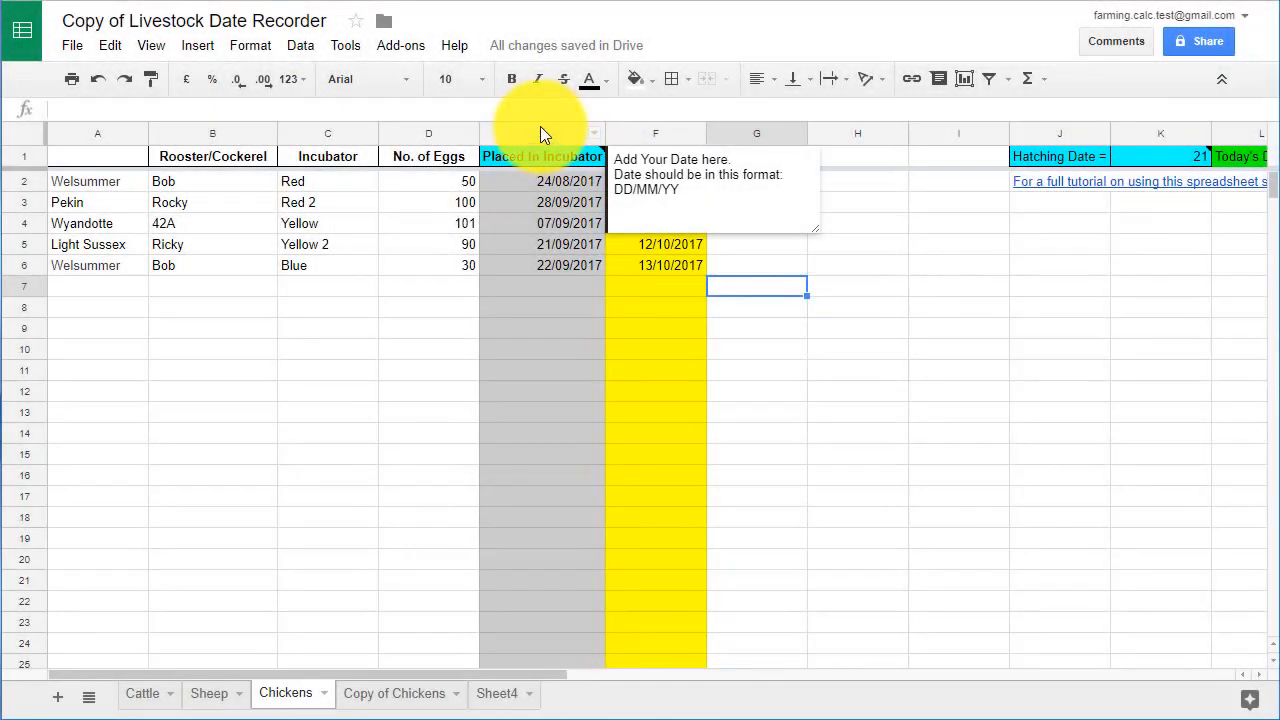
pyautogui.click(540, 130)
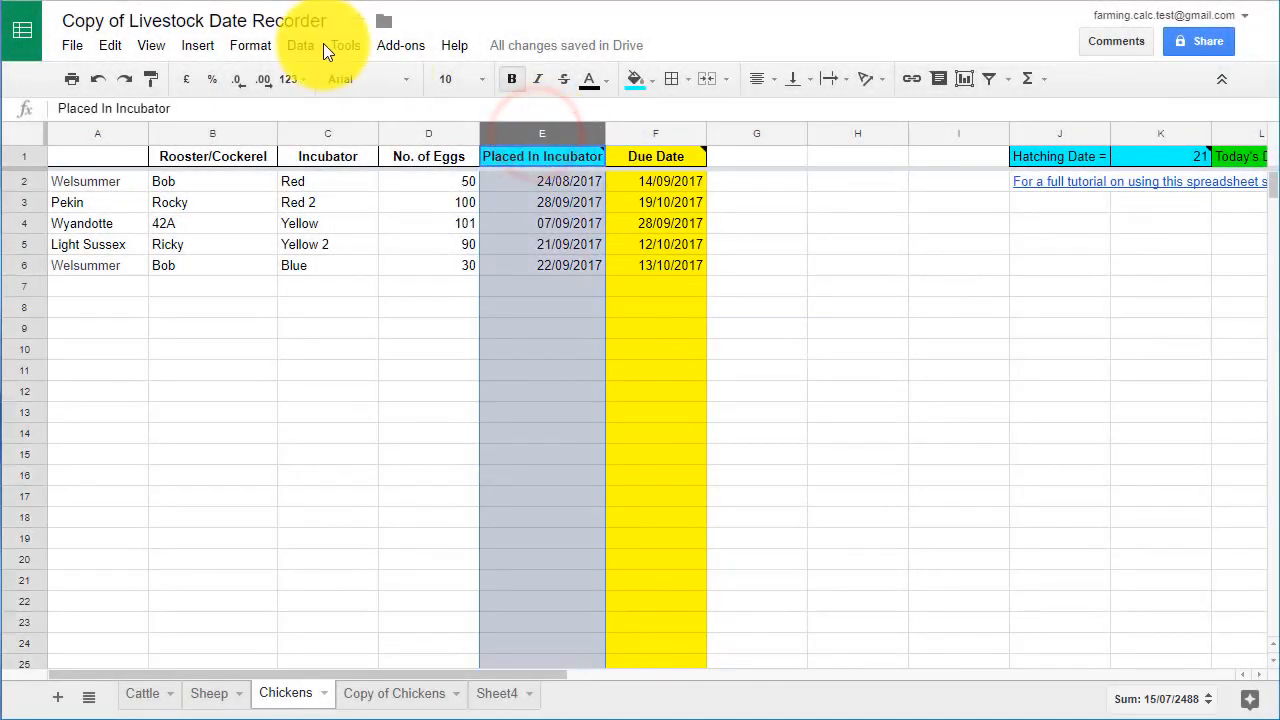
pyautogui.click(250, 46)
pyautogui.moveTo(283, 76)
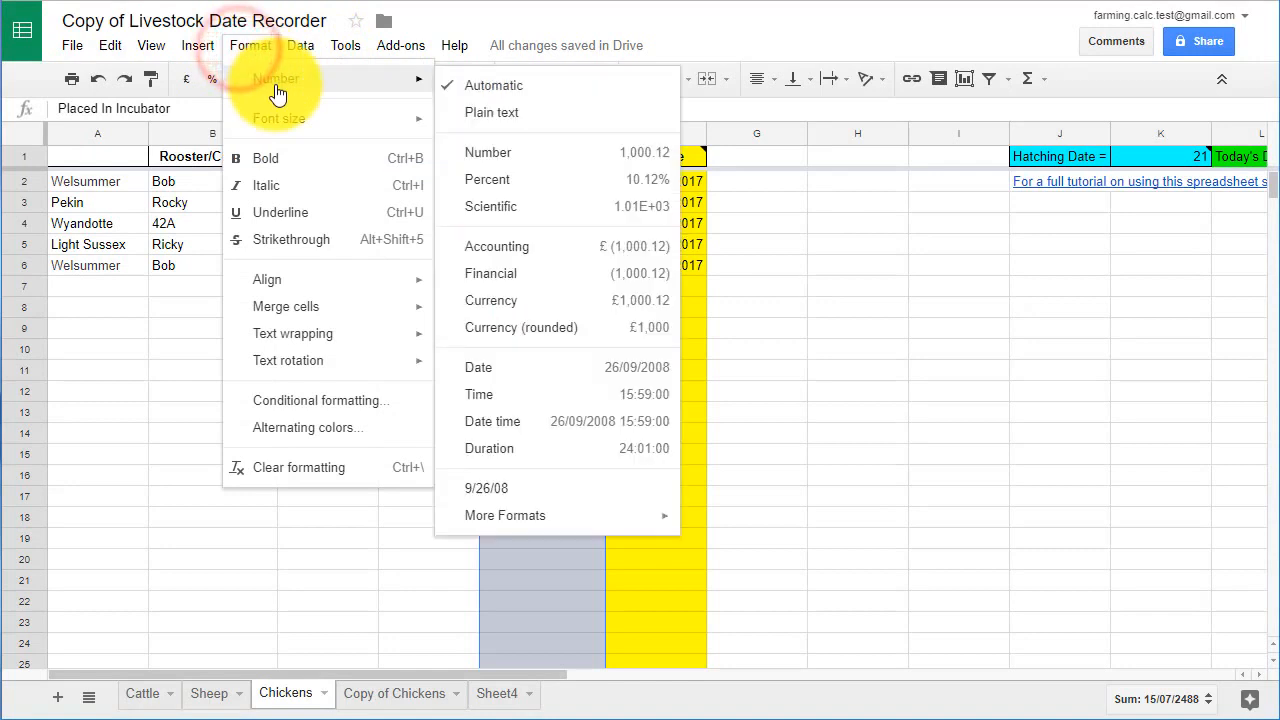
pyautogui.moveTo(603, 528)
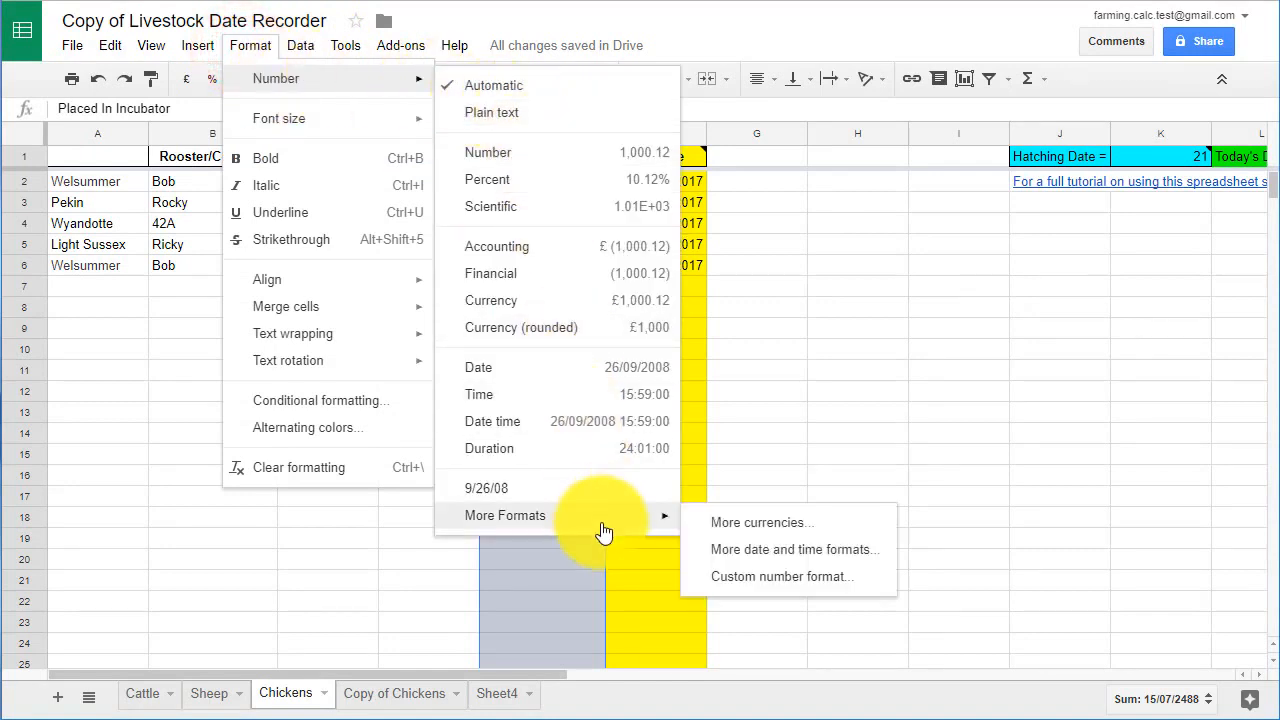
pyautogui.click(810, 563)
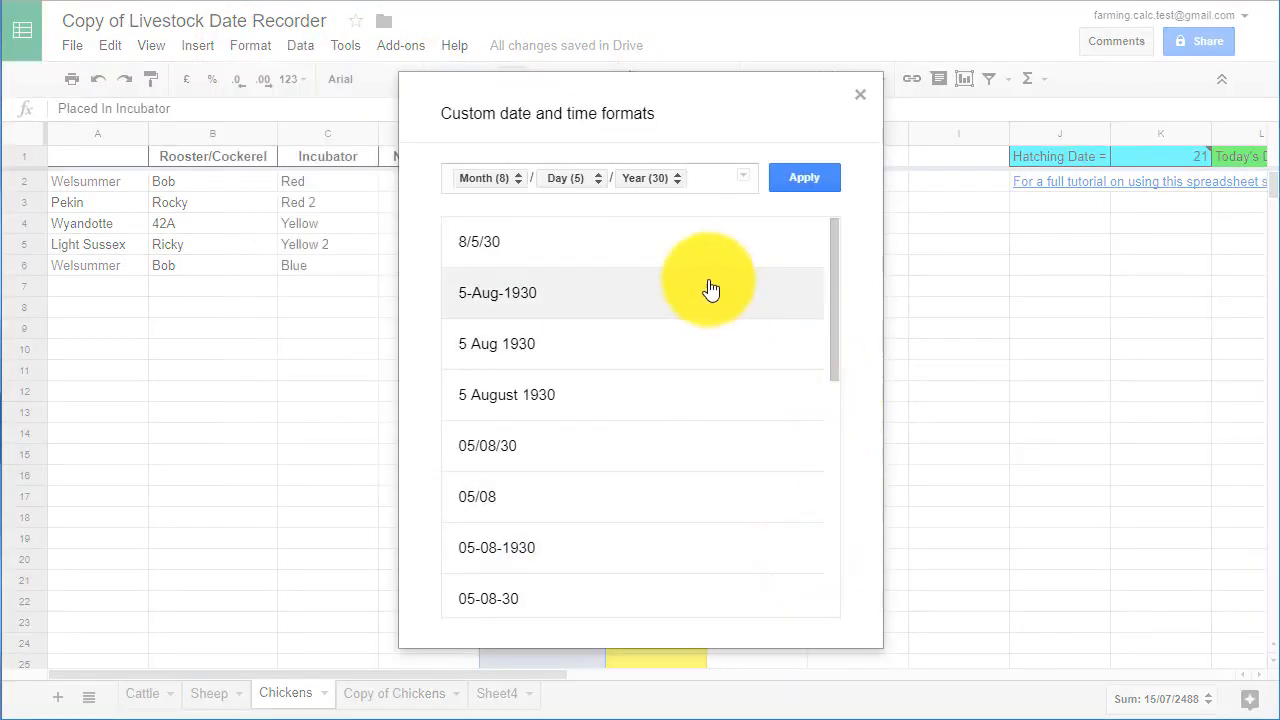
pyautogui.click(634, 256)
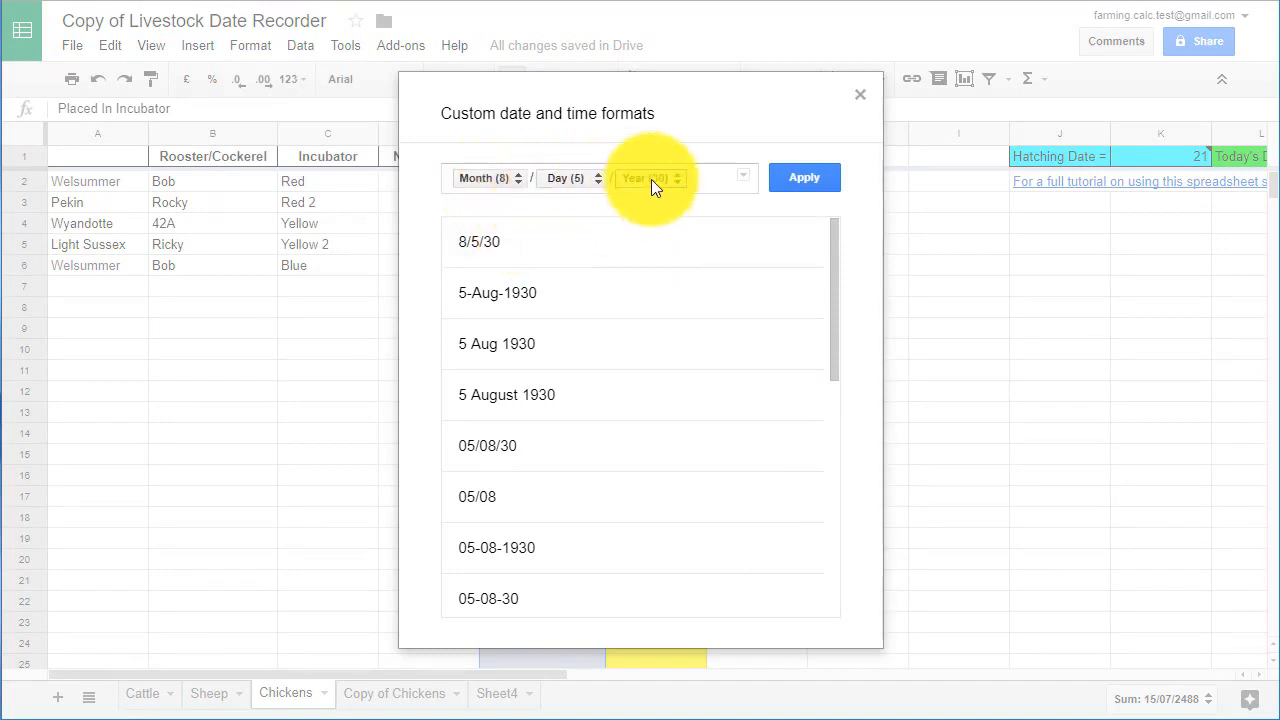
pyautogui.click(812, 180)
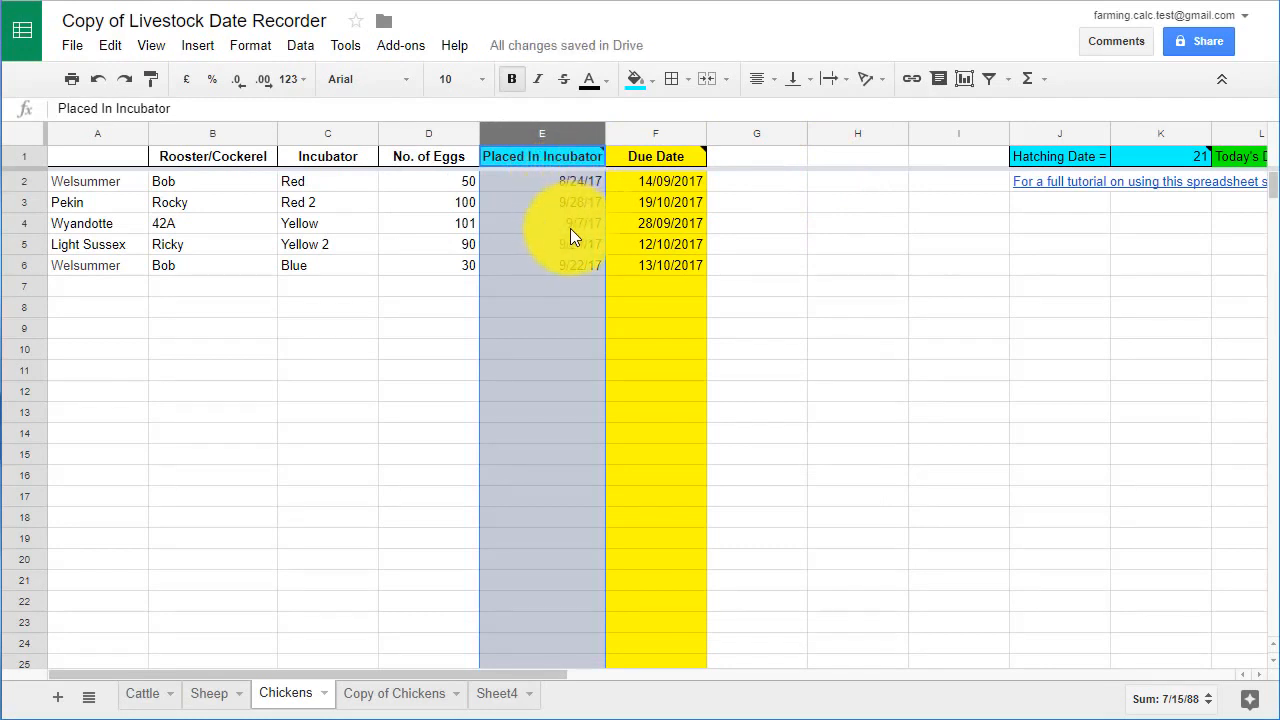
# Step: Format the Due Date column F of the Chickens sheet with the custom Month/Day/Year date format 8/5/30
pyautogui.click(655, 133)
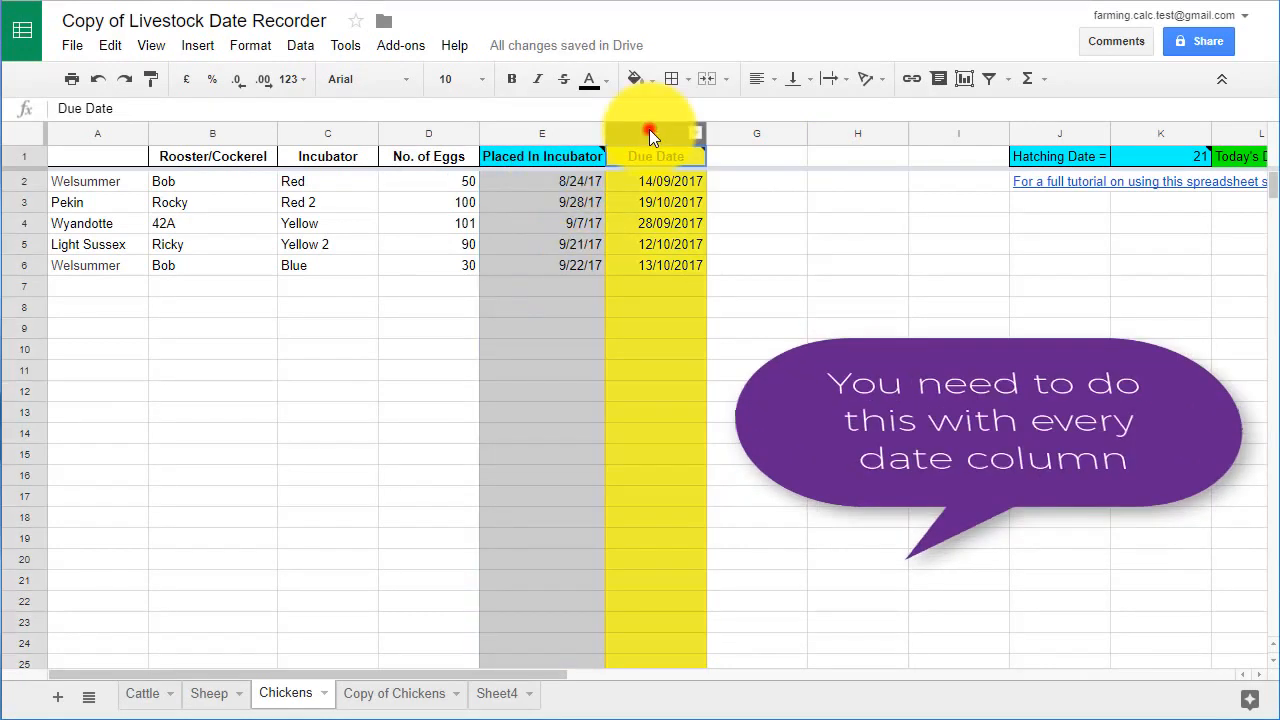
pyautogui.click(266, 48)
pyautogui.moveTo(295, 78)
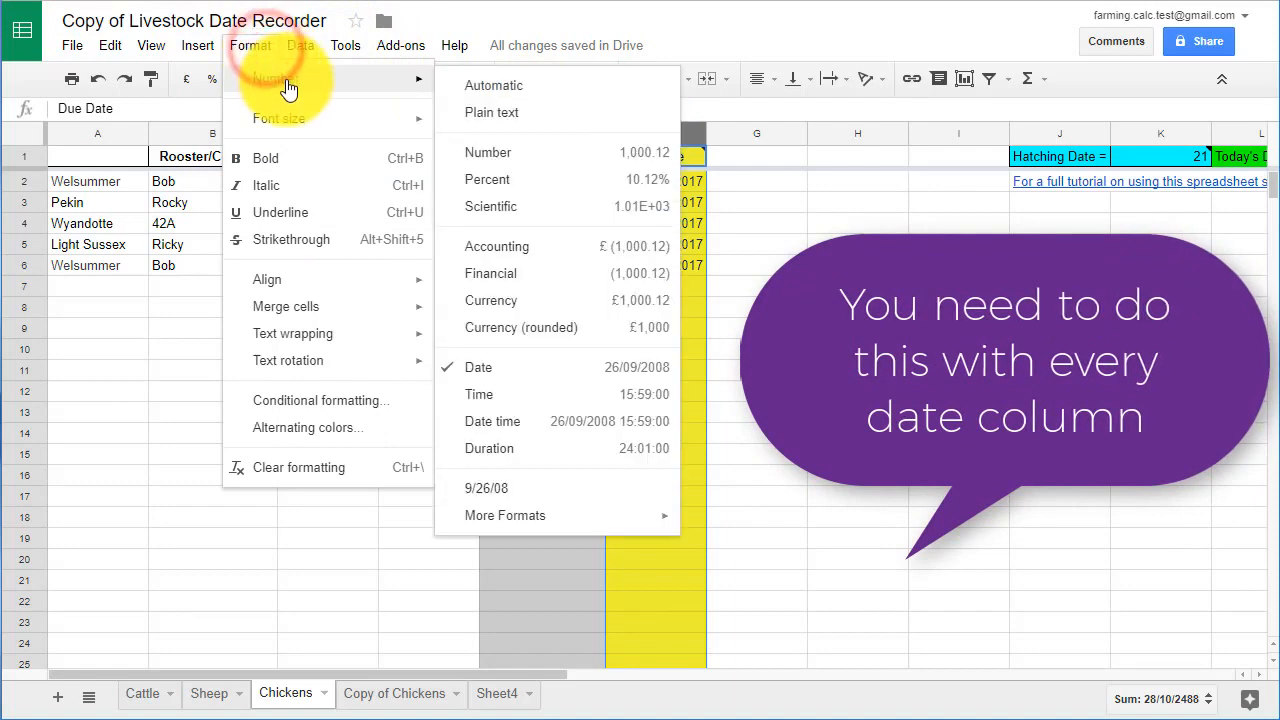
pyautogui.moveTo(639, 537)
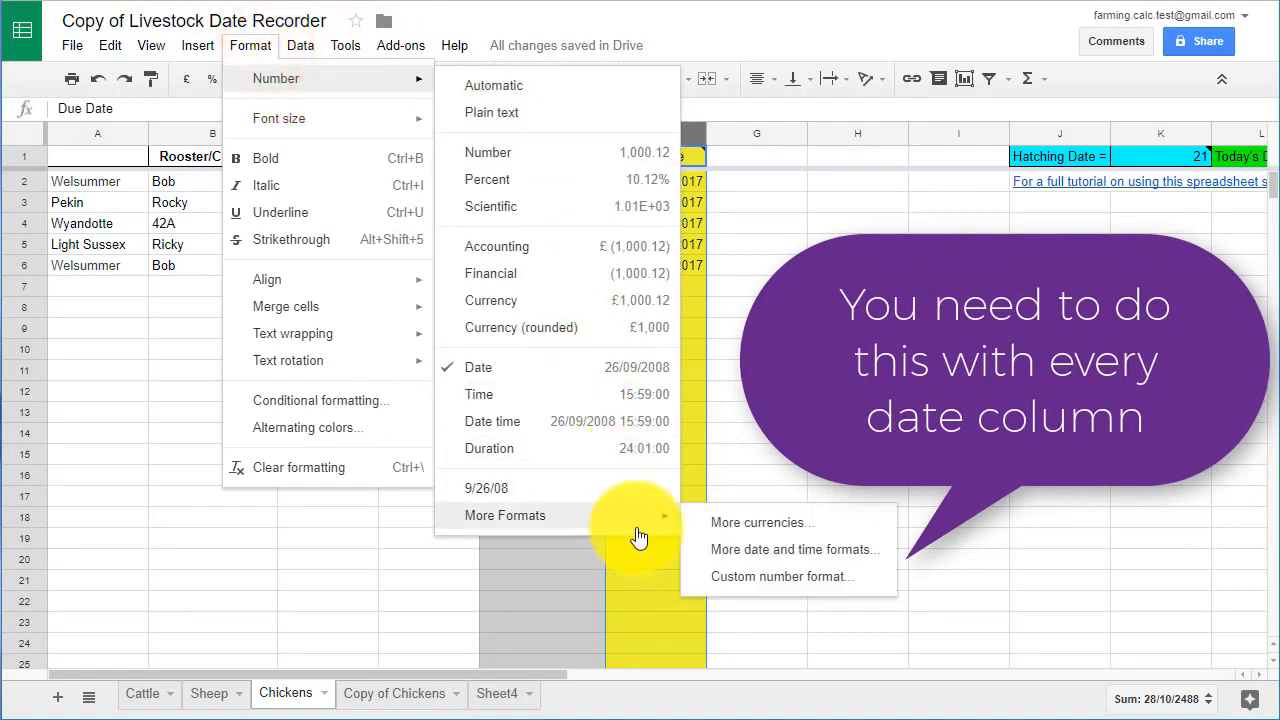
pyautogui.click(757, 553)
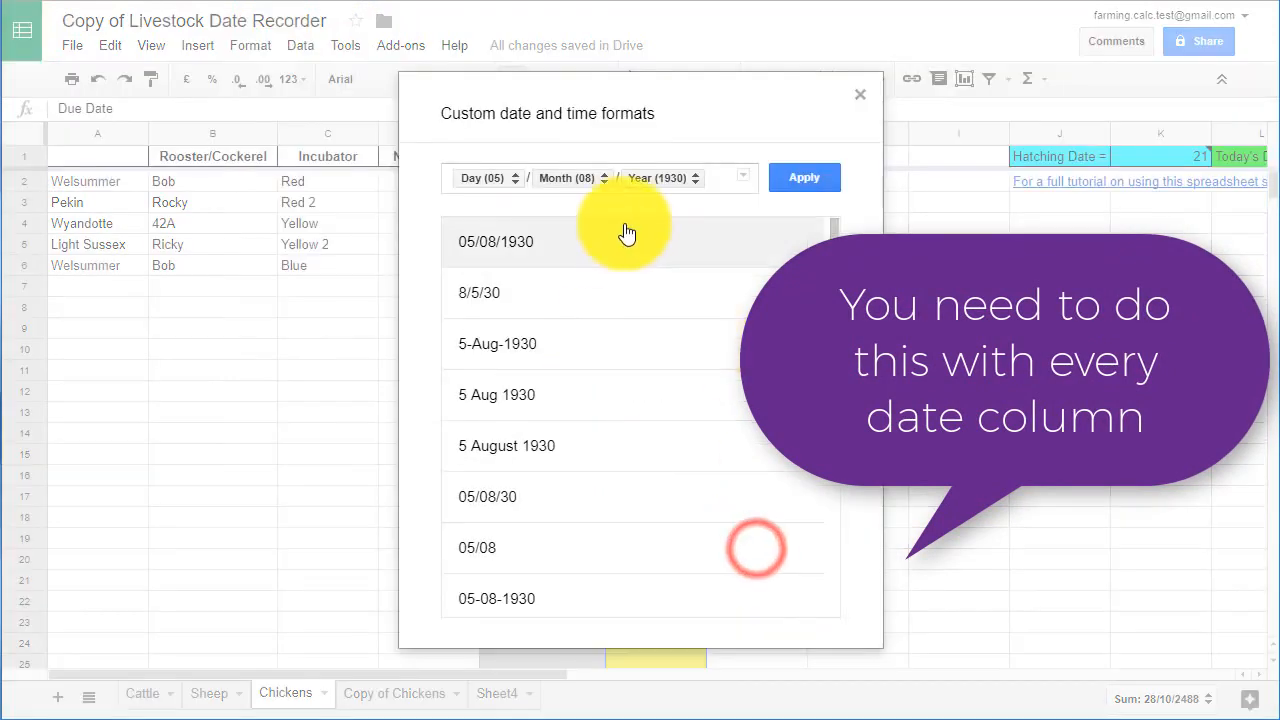
pyautogui.click(571, 250)
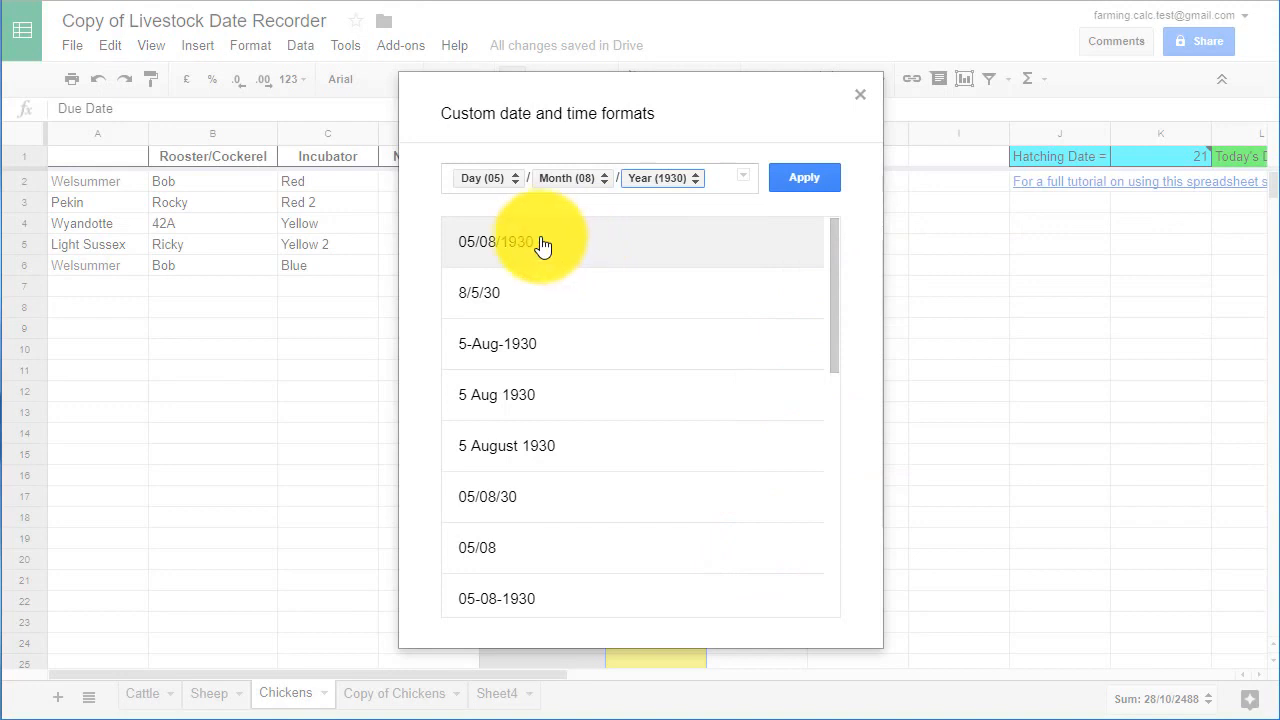
pyautogui.click(507, 243)
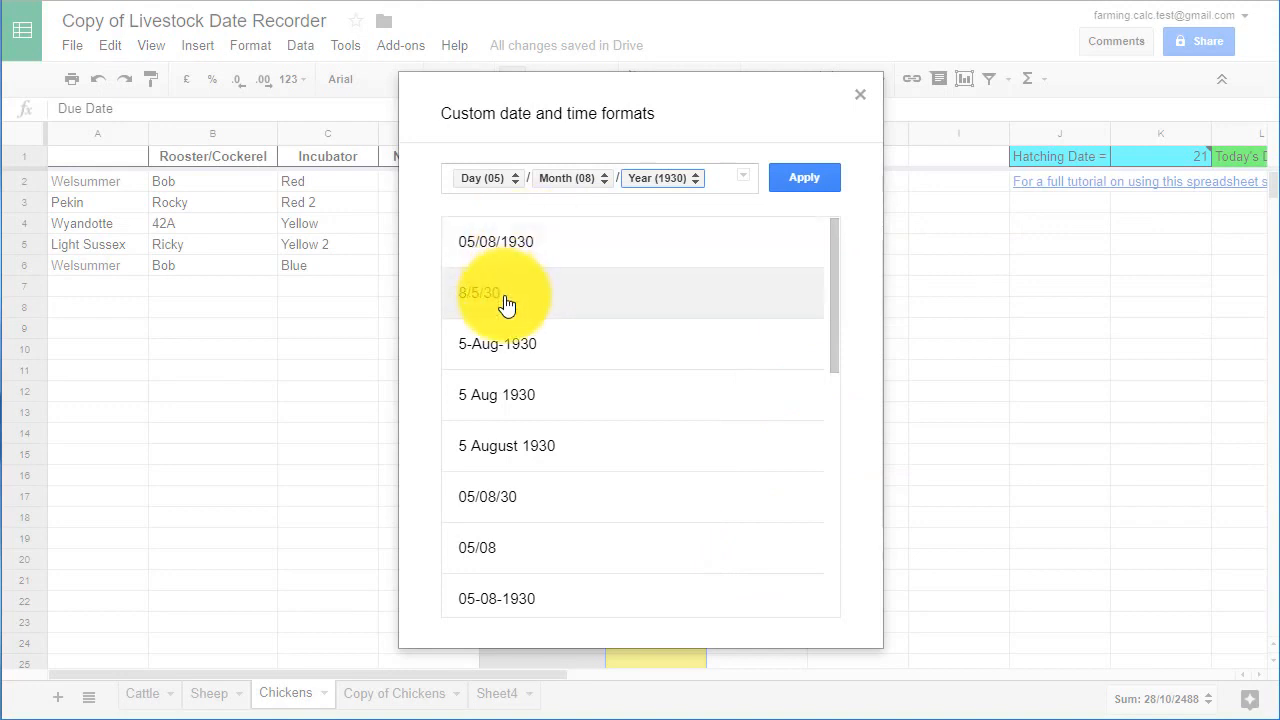
pyautogui.click(504, 294)
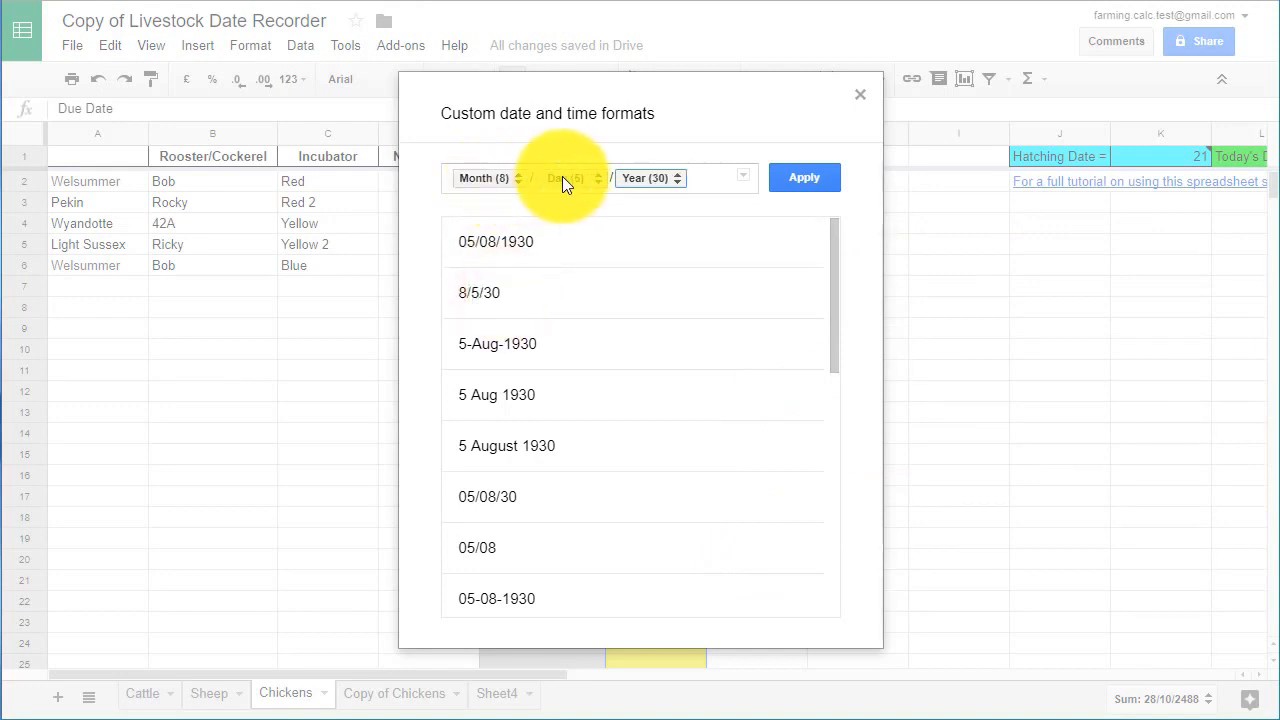
pyautogui.click(810, 176)
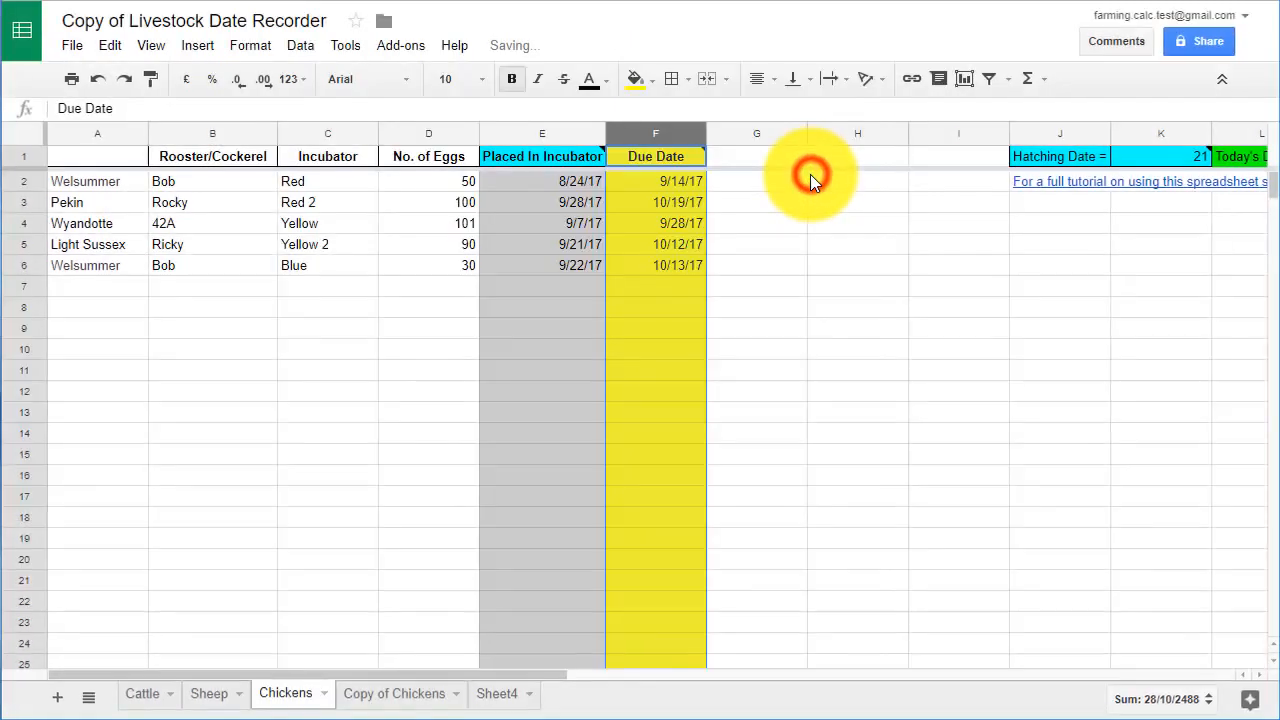
pyautogui.click(572, 219)
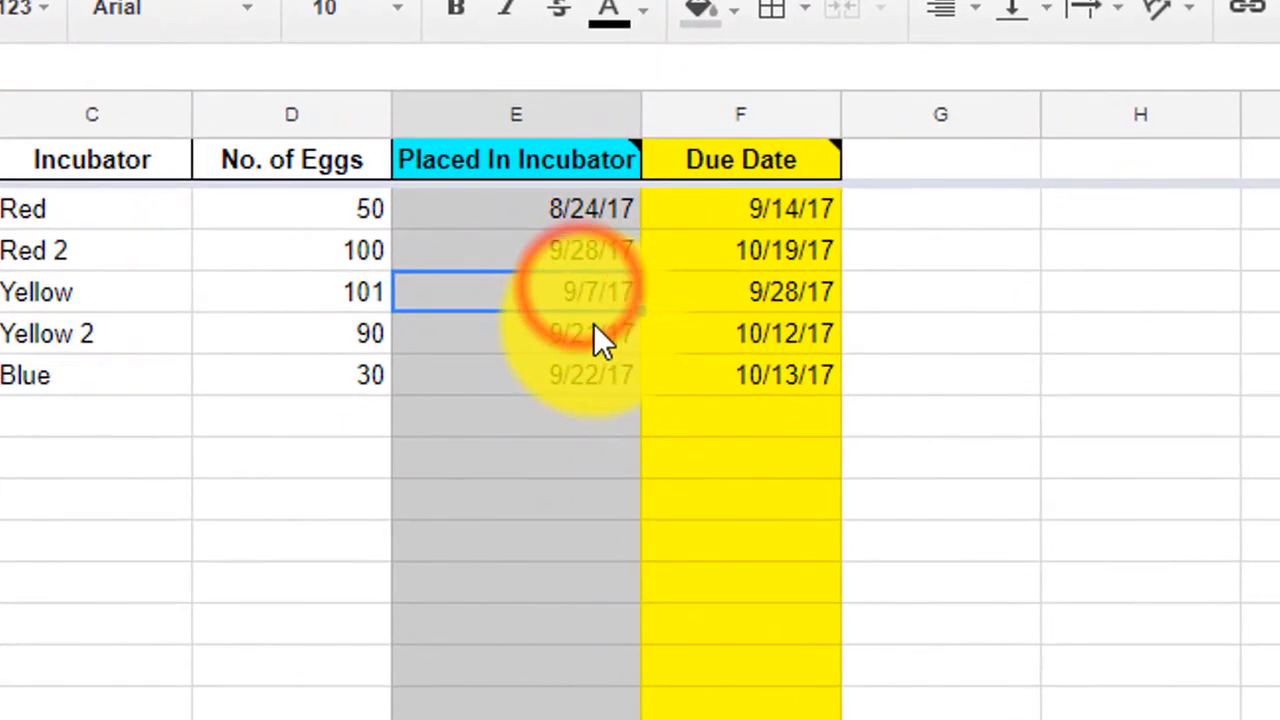